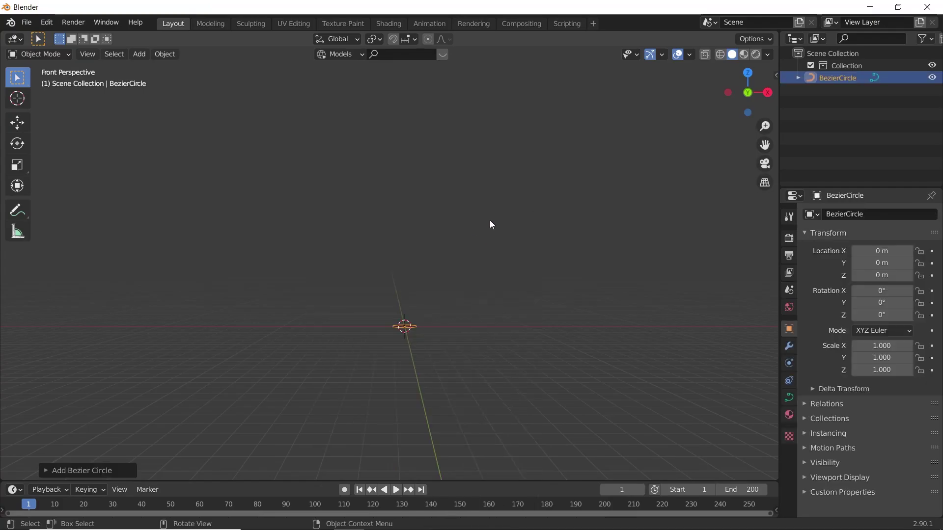
# Rotate the Bezier circle 90° around the global X axis so it faces the front view.
pyautogui.press('KP_5')
pyautogui.press('r')
pyautogui.press('x')
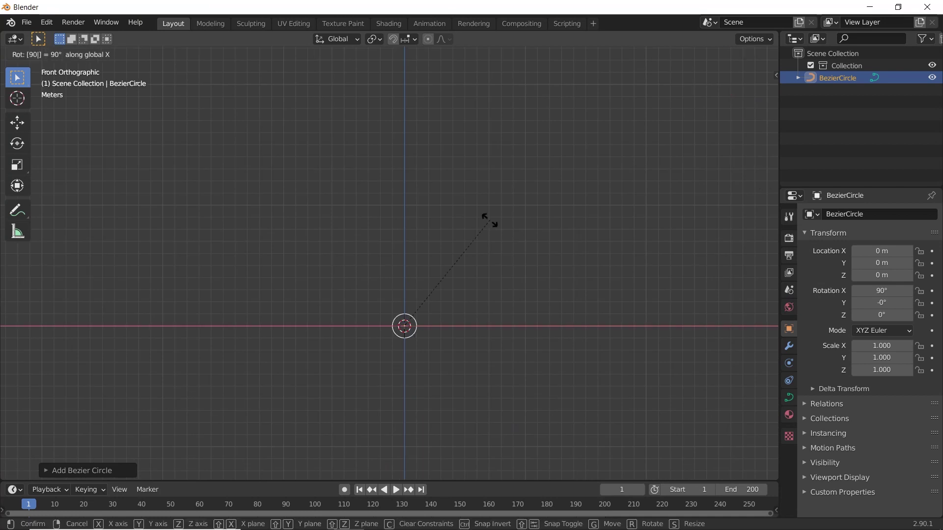
pyautogui.press('Return')
# Scale the Bezier circle up to about 5.11 times its size, apply the scale, and deselect it.
pyautogui.scroll(4, 452, 249)
pyautogui.keyDown('shift'); pyautogui.moveTo(450, 258); pyautogui.dragTo(450, 169, button='middle'); pyautogui.keyUp('shift')
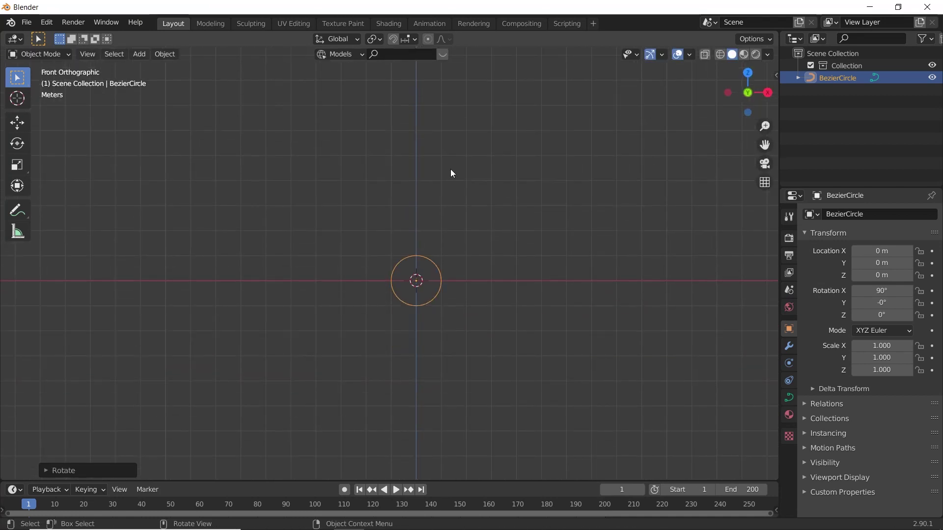
pyautogui.press('s')
pyautogui.click(642, 326)
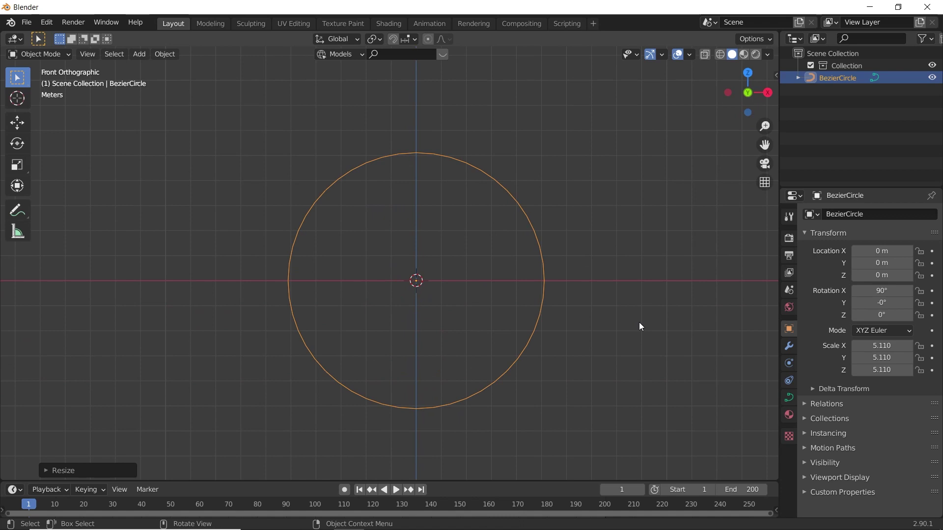
pyautogui.hotkey('ctrl', 'a')
pyautogui.click(629, 318)
pyautogui.click(597, 204)
# Add a UV sphere at the centre of the Bezier circle.
pyautogui.scroll(-1, 508, 222)
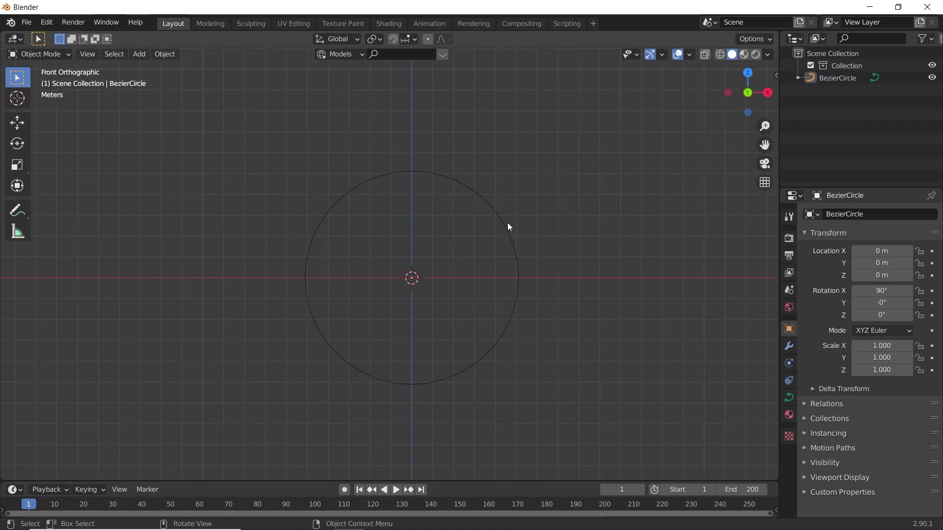
pyautogui.keyDown('shift'); pyautogui.moveTo(508, 223); pyautogui.dragTo(465, 201, button='middle'); pyautogui.keyUp('shift')
pyautogui.hotkey('shift', 'a')
pyautogui.moveTo(384, 197)
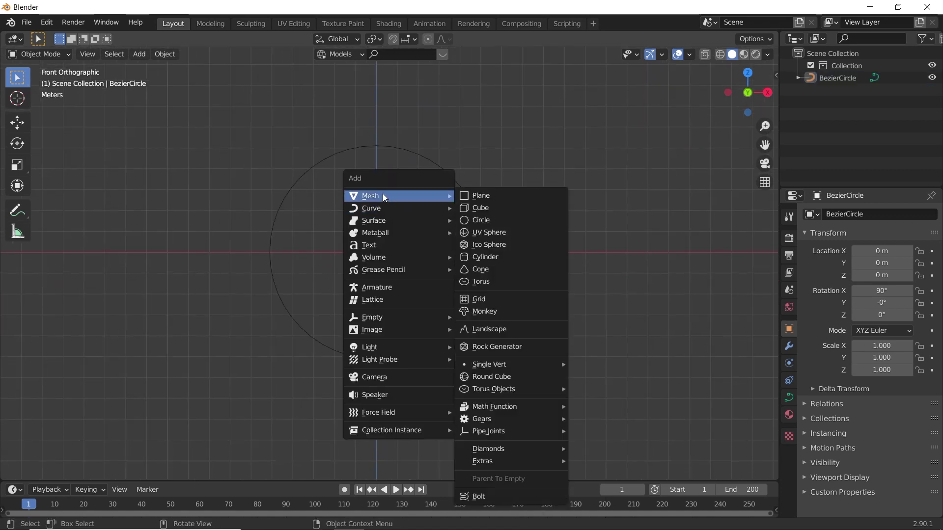
pyautogui.click(501, 233)
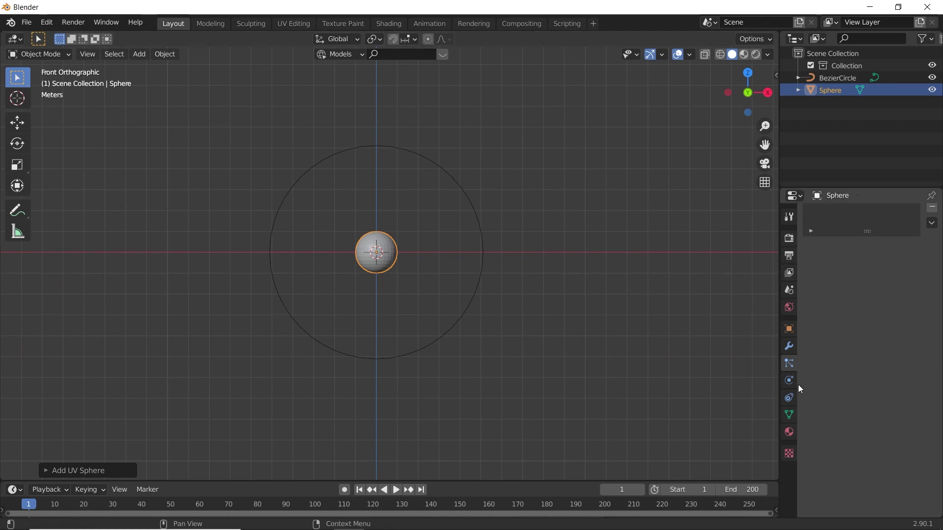
# Give the sphere a Follow Path constraint with BezierCircle as its target.
pyautogui.click(789, 398)
pyautogui.click(891, 215)
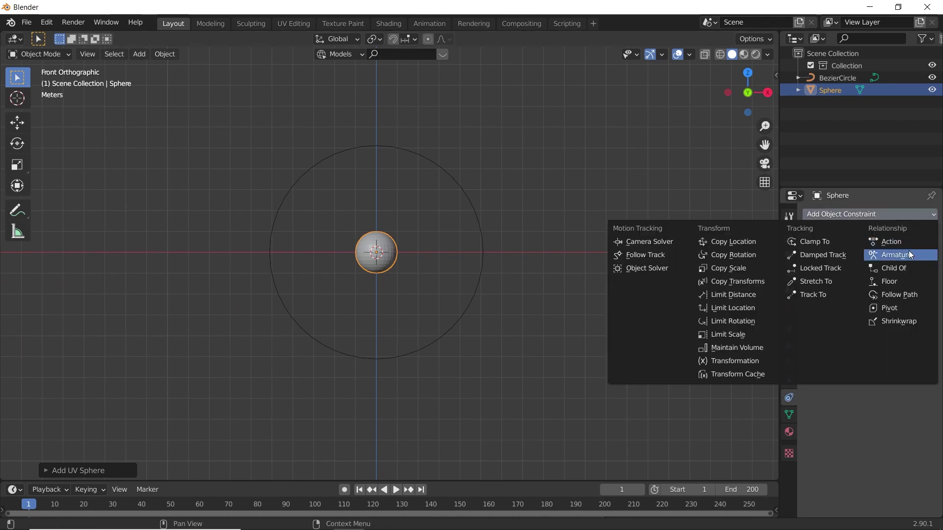
pyautogui.click(901, 296)
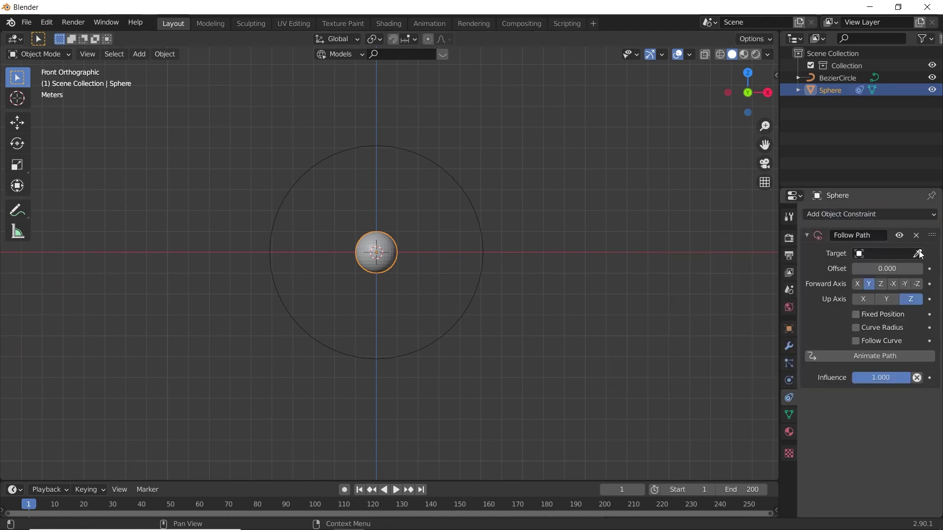
pyautogui.click(423, 156)
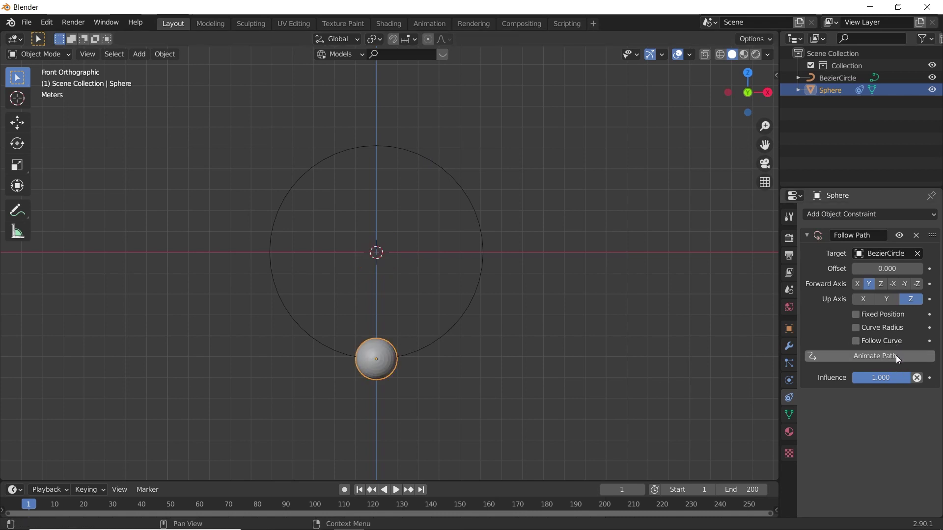
# Animate the sphere's Follow Path constraint and play back its motion around the circle.
pyautogui.click(896, 355)
pyautogui.click(624, 378)
pyautogui.press('space')
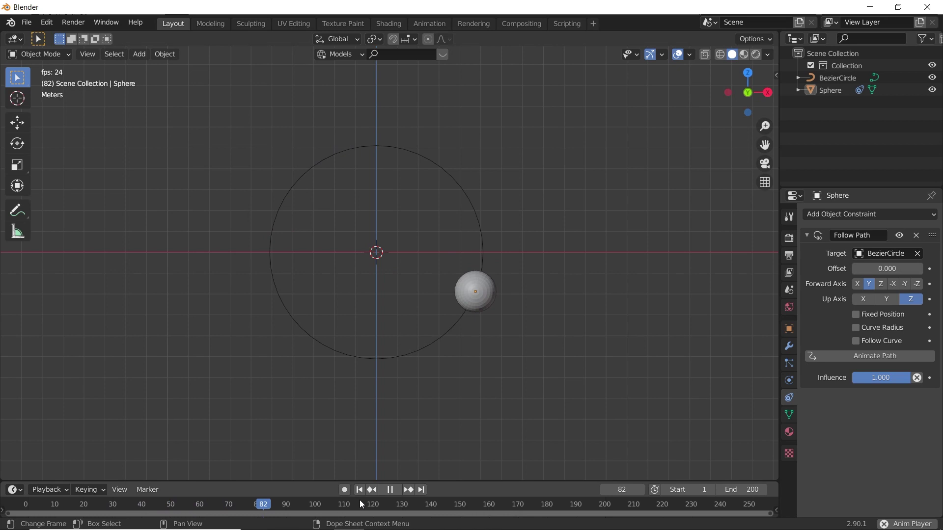
pyautogui.press('Escape')
pyautogui.press('KP_1')
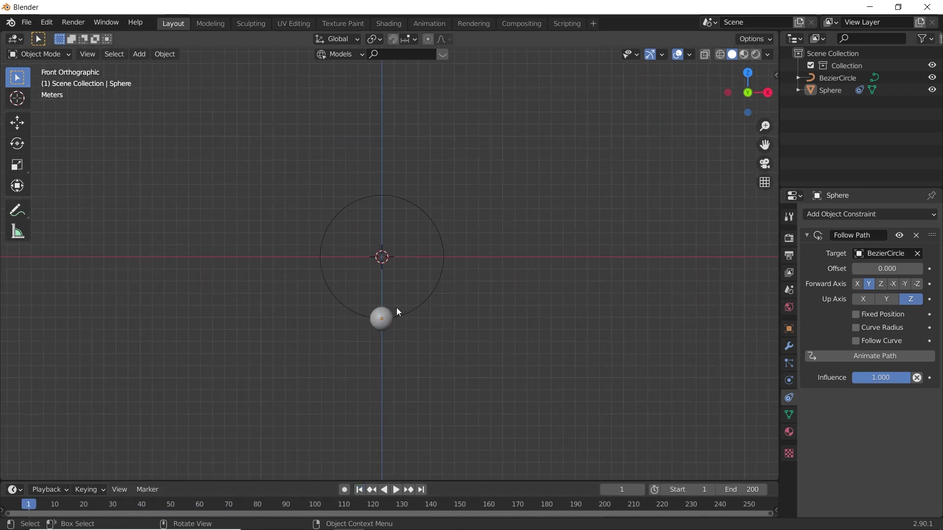
# Add a second UV sphere, move it along X well outside the circle, and shade it smooth.
pyautogui.hotkey('shift', 'a')
pyautogui.moveTo(418, 259)
pyautogui.click(487, 287)
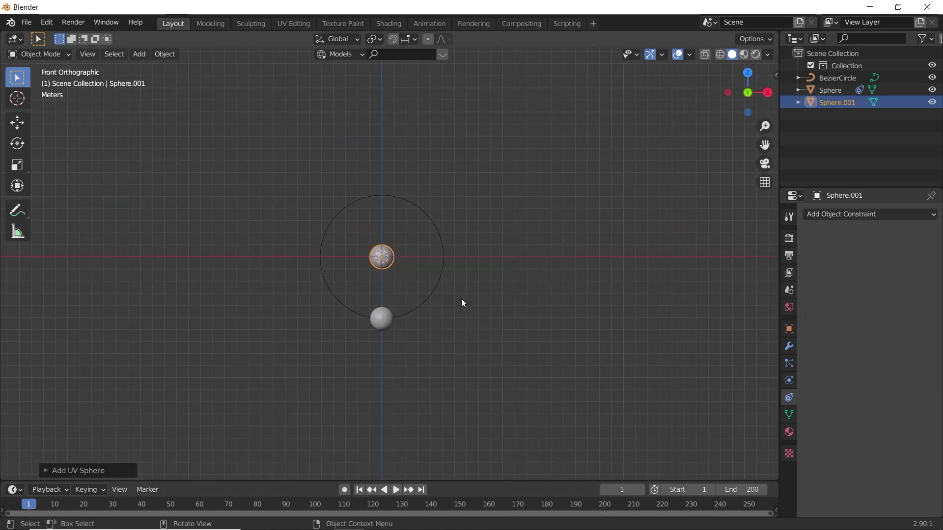
pyautogui.press('g')
pyautogui.click(652, 313)
pyautogui.keyDown('shift'); pyautogui.moveTo(554, 312); pyautogui.dragTo(385, 324, button='middle'); pyautogui.keyUp('shift')
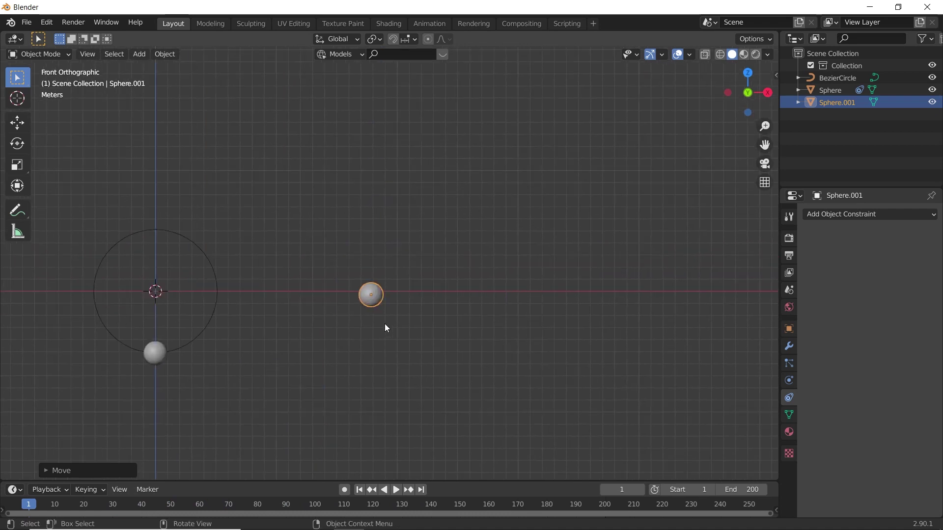
pyautogui.rightClick(385, 328)
pyautogui.click(366, 318)
# Duplicate the loose sphere seven times, scattering the copies into a small cluster beside the circle.
pyautogui.scroll(3, 393, 308)
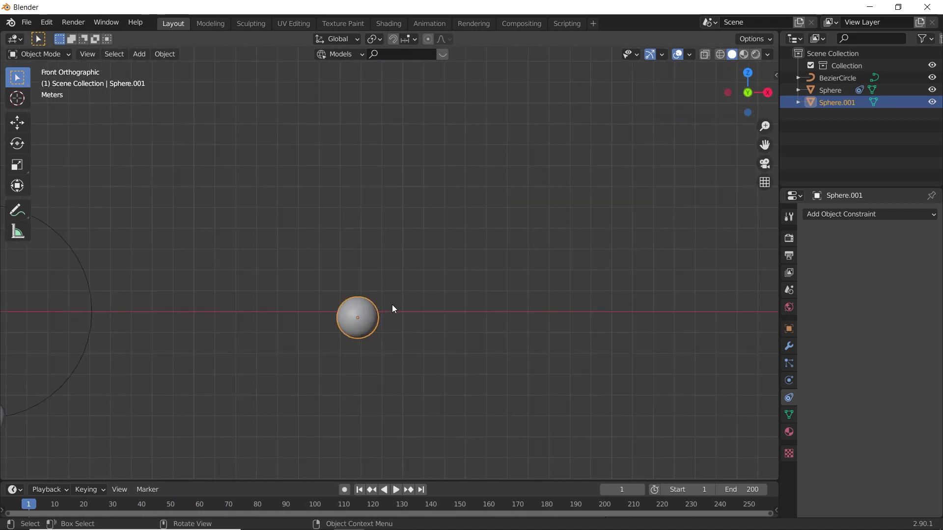
pyautogui.hotkey('shift', 'd')
pyautogui.click(422, 254)
pyautogui.hotkey('shift', 'd')
pyautogui.click(498, 249)
pyautogui.hotkey('shift', 'd')
pyautogui.click(524, 321)
pyautogui.hotkey('shift', 'd')
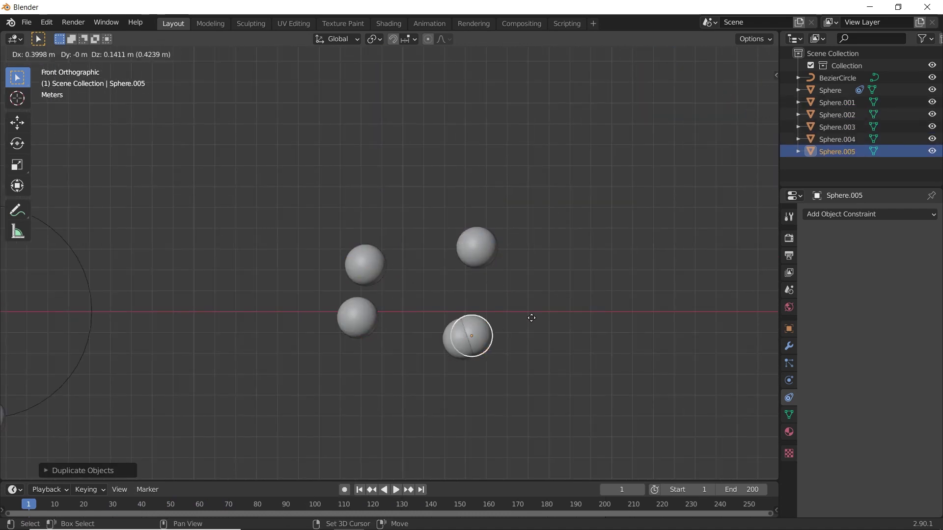
pyautogui.click(596, 286)
pyautogui.hotkey('shift', 'd')
pyautogui.click(338, 112)
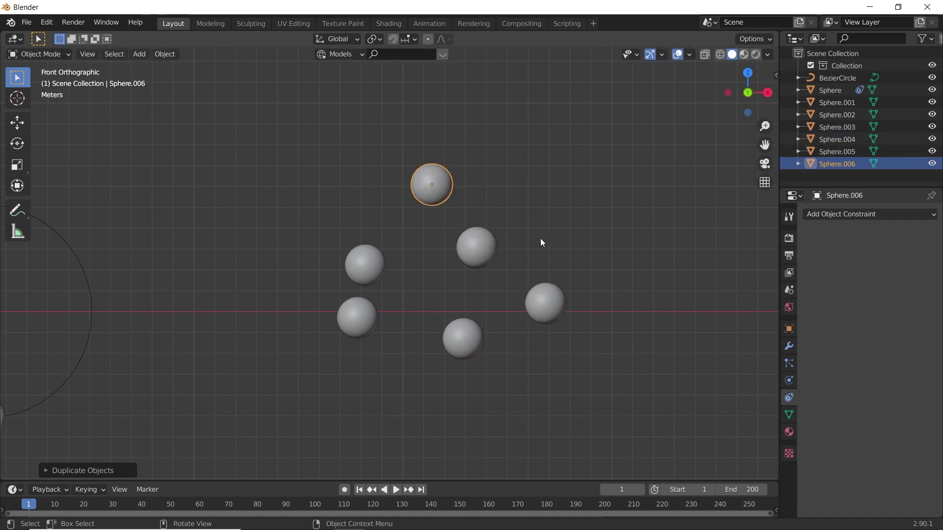
pyautogui.hotkey('shift', 'd')
pyautogui.click(520, 305)
pyautogui.keyDown('shift'); pyautogui.moveTo(521, 304); pyautogui.dragTo(511, 276, button='middle'); pyautogui.keyUp('shift')
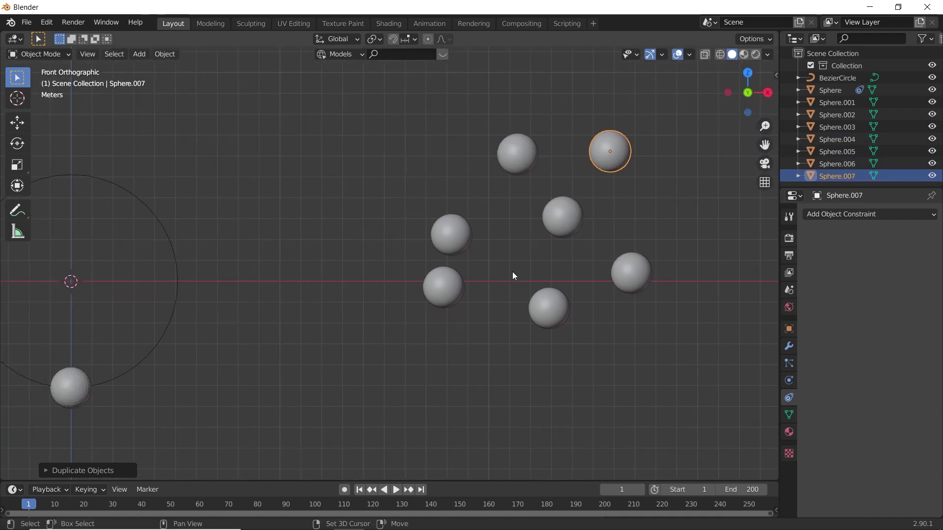
pyautogui.hotkey('shift', 'd')
pyautogui.click(402, 369)
# Put the eight clustered spheres into a new collection named balls and move them farther away from the circle.
pyautogui.moveTo(366, 96); pyautogui.dragTo(691, 422)
pyautogui.scroll(-3, 639, 383)
pyautogui.press('m')
pyautogui.click(580, 336)
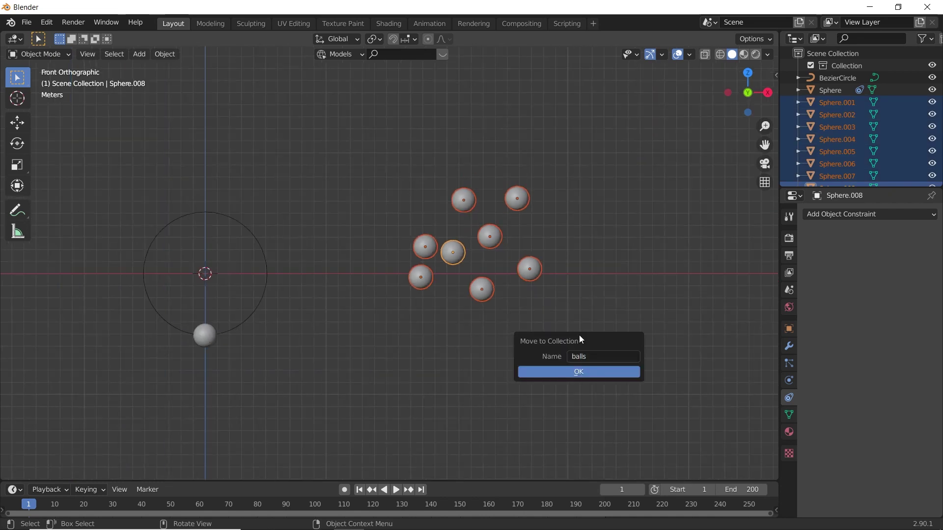
pyautogui.click(579, 372)
pyautogui.press('g')
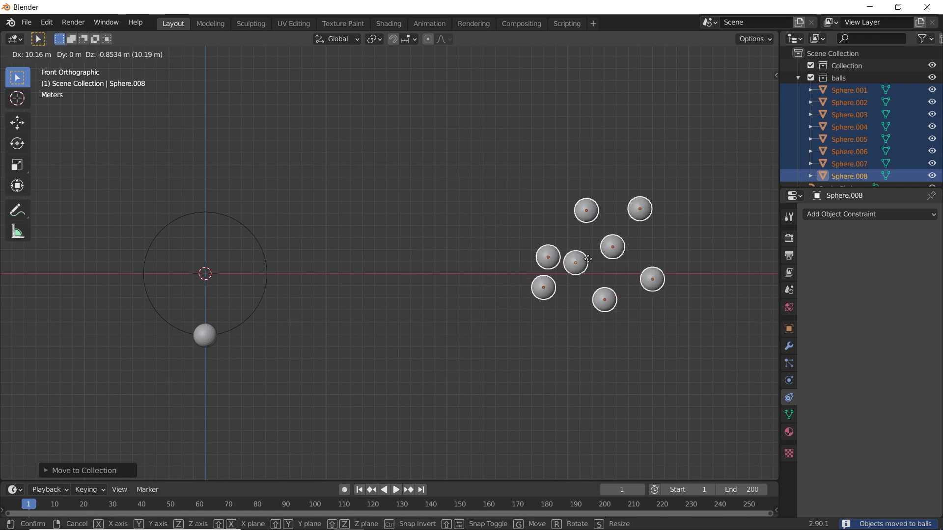
pyautogui.click(624, 268)
# Add an emitter particle system to the sphere that follows the circle.
pyautogui.keyDown('shift'); pyautogui.moveTo(270, 305); pyautogui.dragTo(341, 332, button='middle'); pyautogui.keyUp('shift')
pyautogui.scroll(6, 388, 326)
pyautogui.keyDown('shift'); pyautogui.moveTo(434, 322); pyautogui.dragTo(491, 143, button='middle'); pyautogui.keyUp('shift')
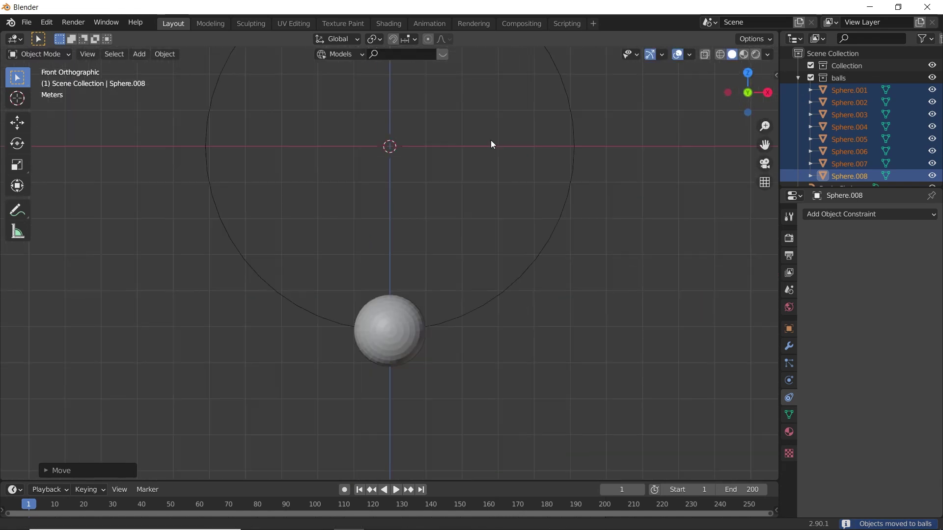
pyautogui.click(393, 321)
pyautogui.scroll(-2, 393, 320)
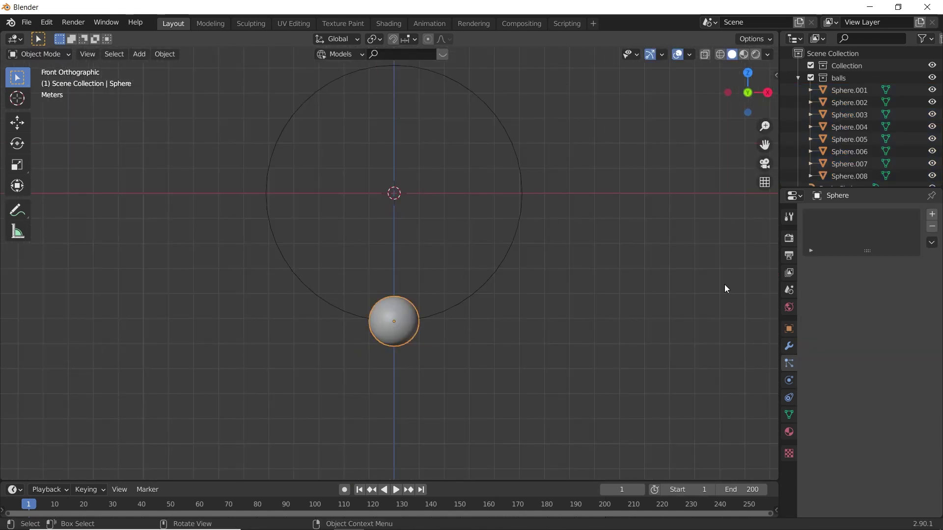
pyautogui.click(932, 215)
# Set the particle system's normal velocity to 0 m/s and its gravity field weight to 0.
pyautogui.scroll(3, 461, 334)
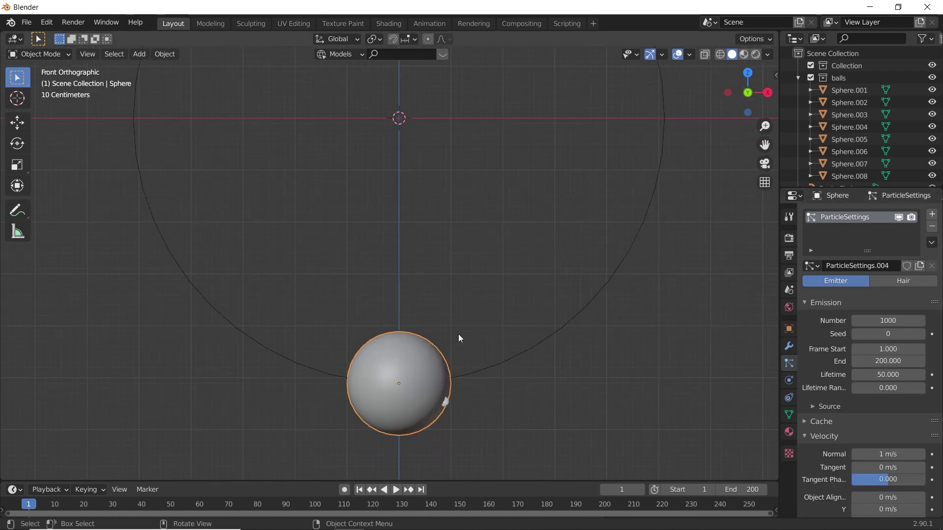
pyautogui.scroll(-2, 458, 334)
pyautogui.scroll(-15, 870, 398)
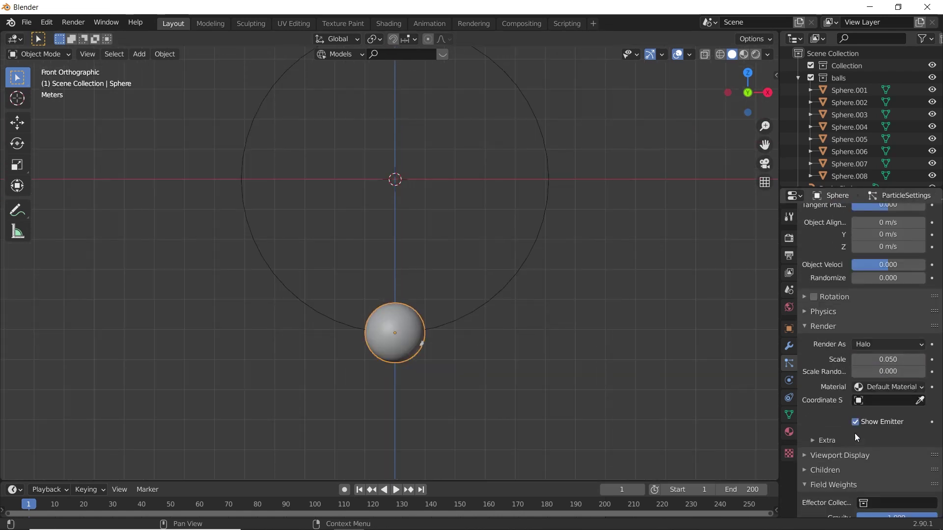
pyautogui.moveTo(928, 384); pyautogui.dragTo(762, 384)
pyautogui.click(469, 404)
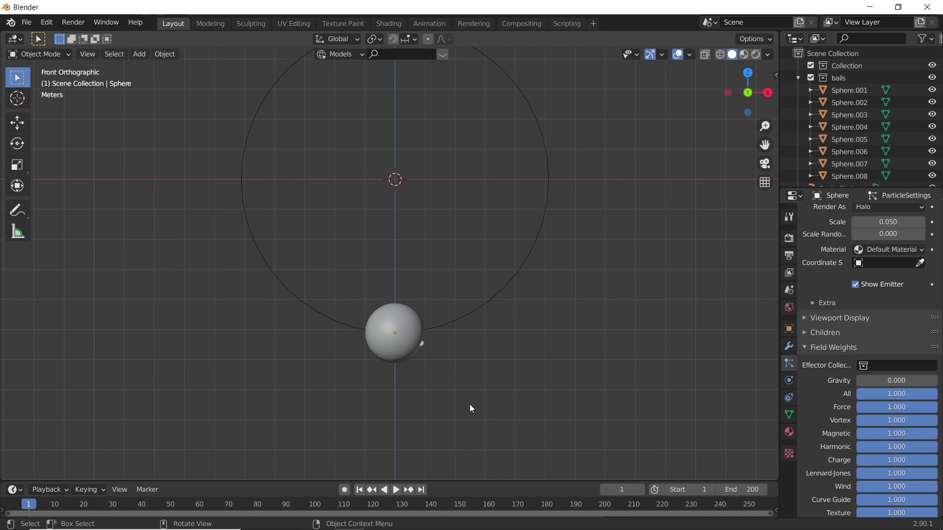
# Play the animation and replay it from the first frame to examine the particle trail behind the sphere.
pyautogui.press('space')
pyautogui.press('space')
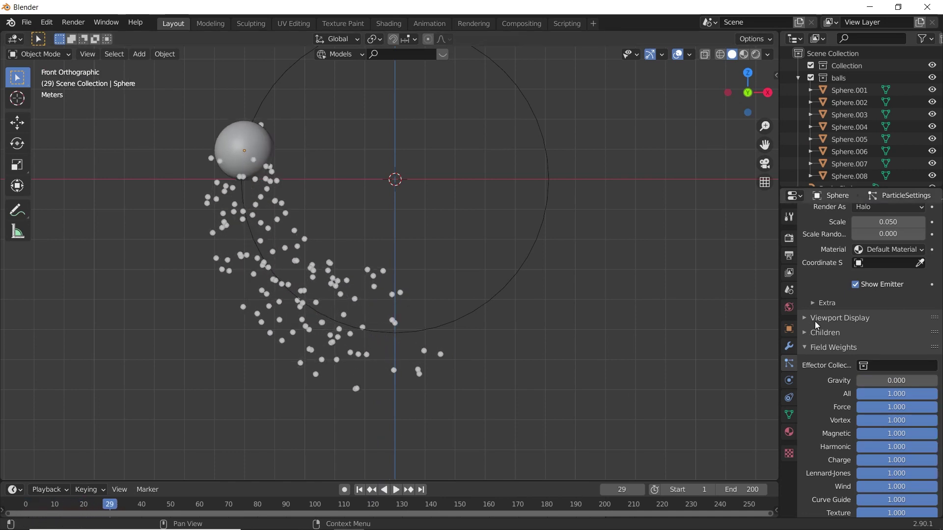
pyautogui.scroll(15, 816, 325)
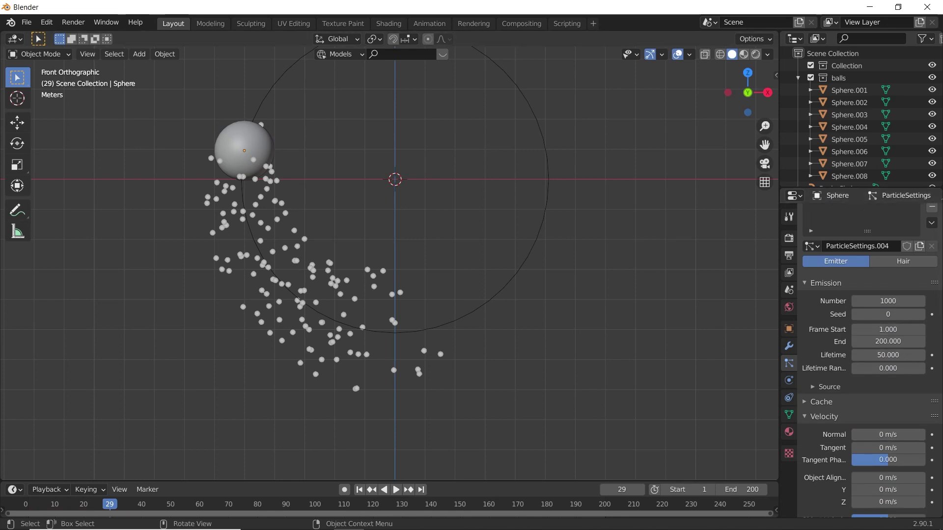
pyautogui.click(358, 489)
pyautogui.press('space')
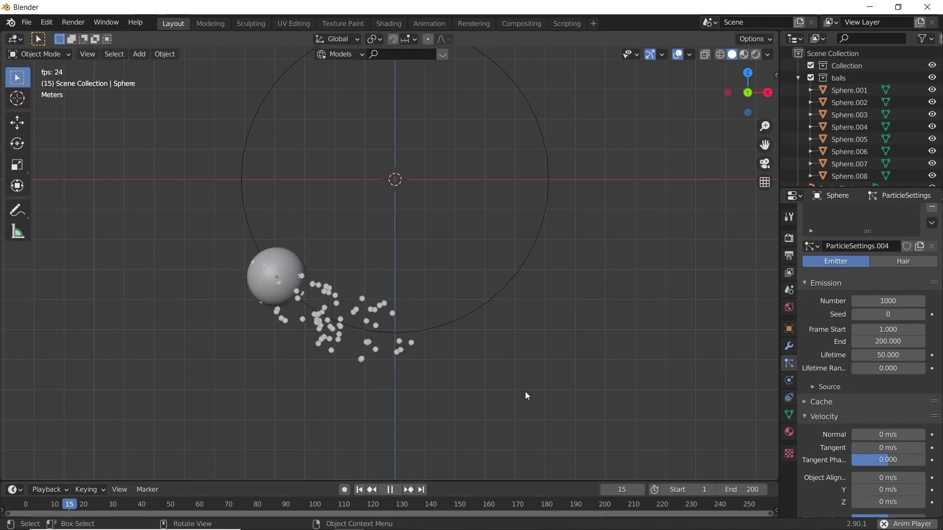
pyautogui.scroll(-3, 509, 382)
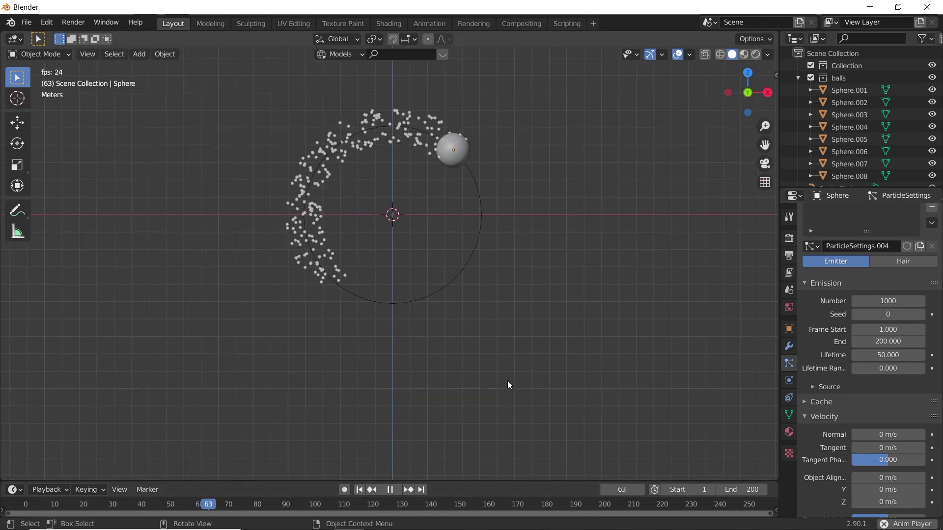
# Set the particles' emission end to frame 100 and their lifetime to 100, and replay the animation from the start.
pyautogui.press('space')
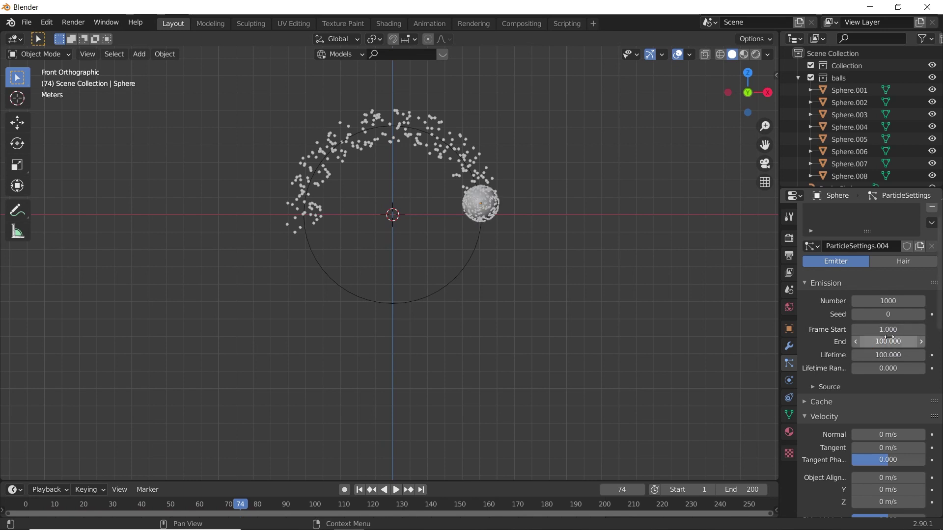
pyautogui.click(359, 490)
pyautogui.press('space')
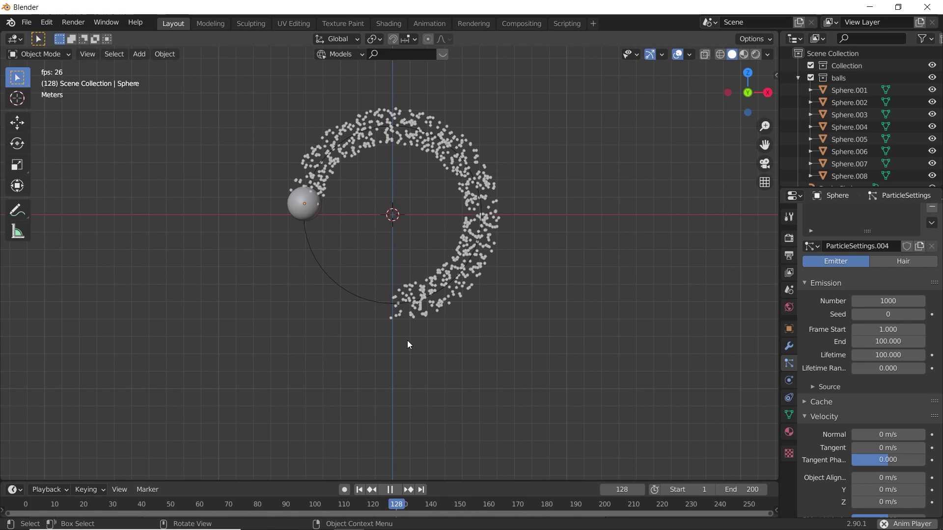
pyautogui.press('Escape')
# Turn off Show Emitter for rendering and set the particles to render as a Collection.
pyautogui.scroll(-8, 865, 411)
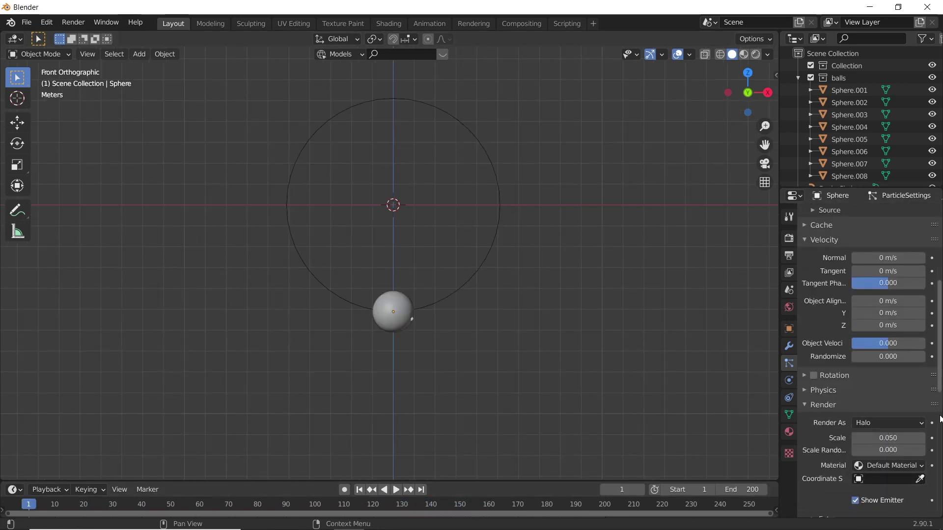
pyautogui.click(856, 500)
pyautogui.click(890, 422)
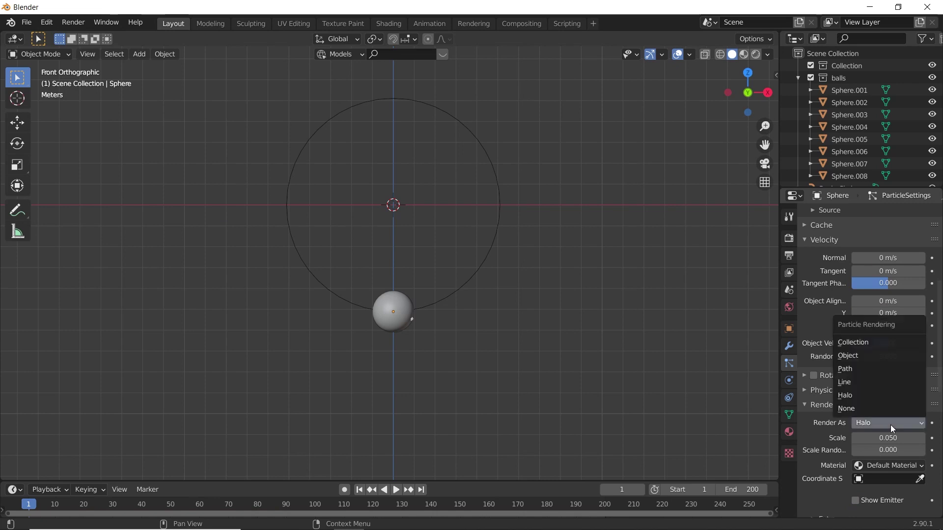
pyautogui.click(858, 342)
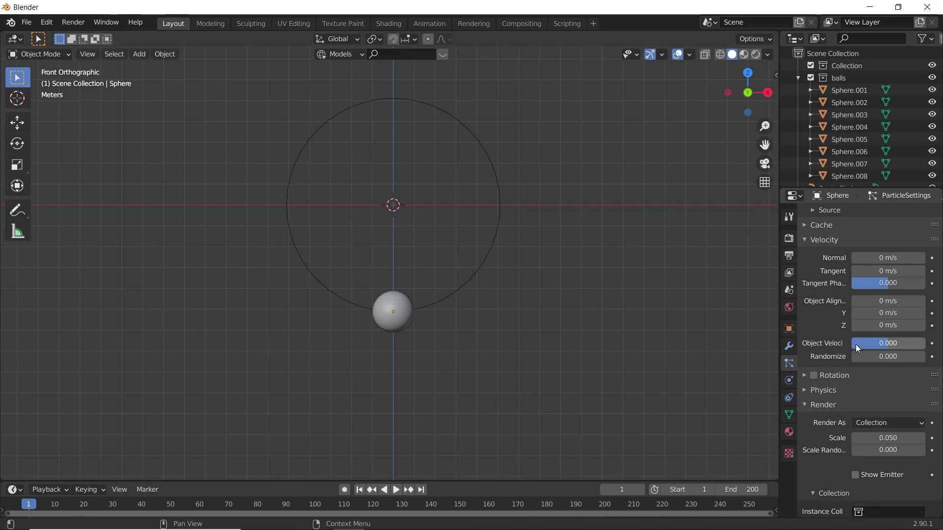
# Assign the balls collection as the instance collection for the sphere's particle rendering.
pyautogui.scroll(-8, 890, 372)
pyautogui.click(889, 394)
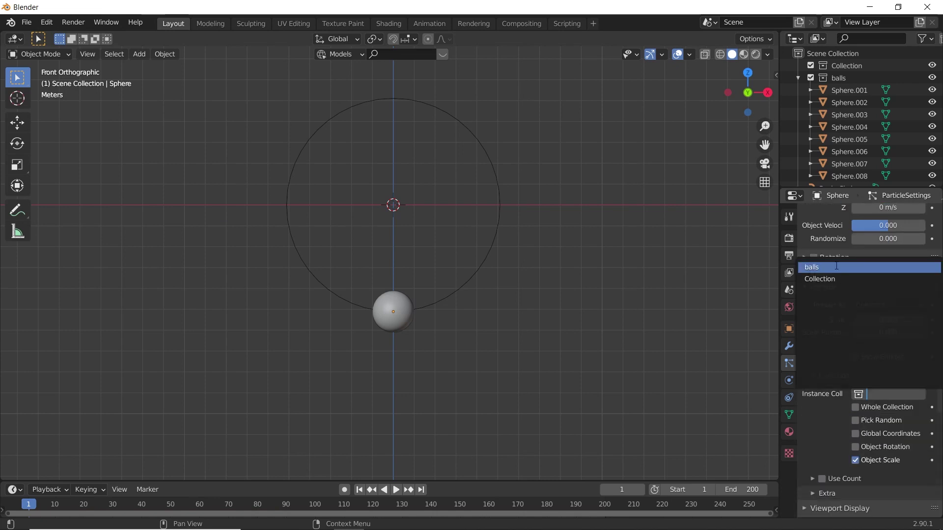
pyautogui.click(836, 266)
pyautogui.scroll(-4, 889, 461)
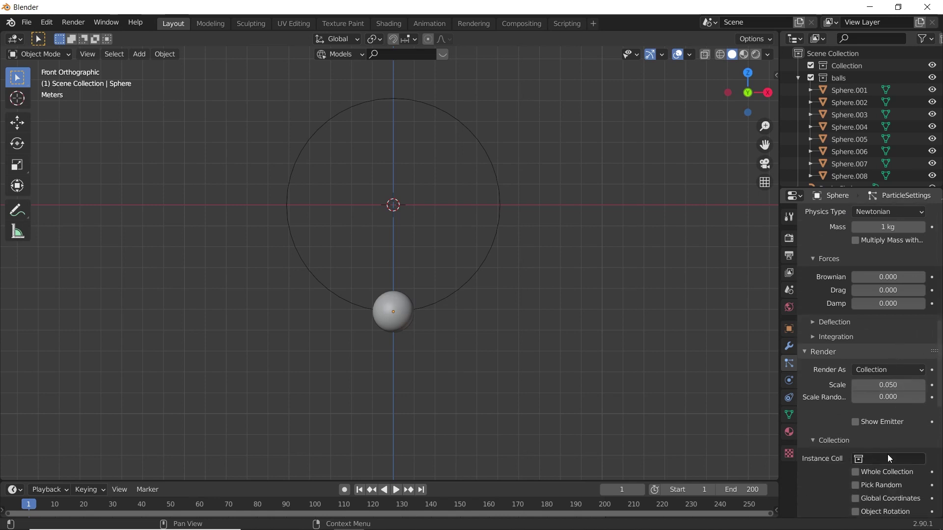
pyautogui.click(887, 459)
pyautogui.click(836, 334)
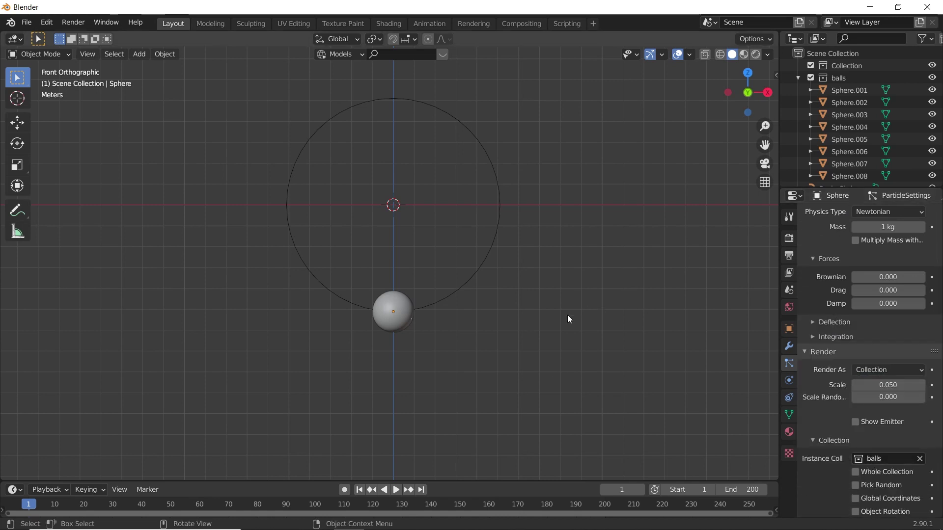
# Play the animation to examine the instanced balls trailing behind the sphere, and stop it partway around the circle.
pyautogui.press('space')
pyautogui.scroll(5, 368, 334)
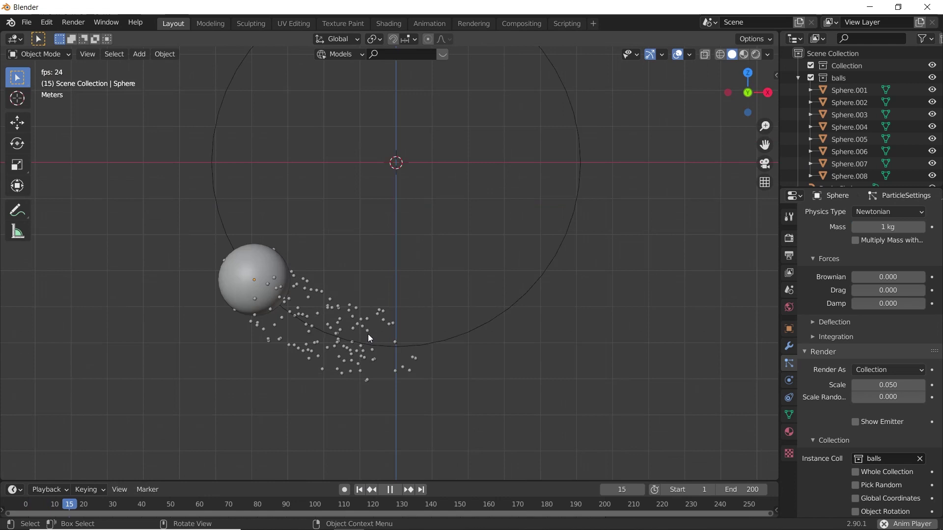
pyautogui.scroll(-5, 367, 332)
pyautogui.press('space')
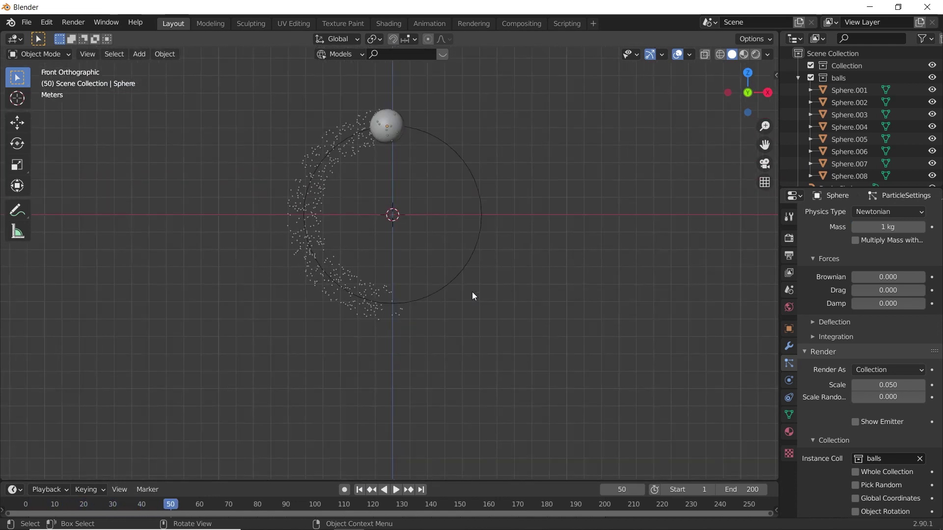
# Set the particles' render scale to 0.390.
pyautogui.scroll(-5, 892, 419)
pyautogui.click(882, 416)
pyautogui.scroll(-2, 877, 419)
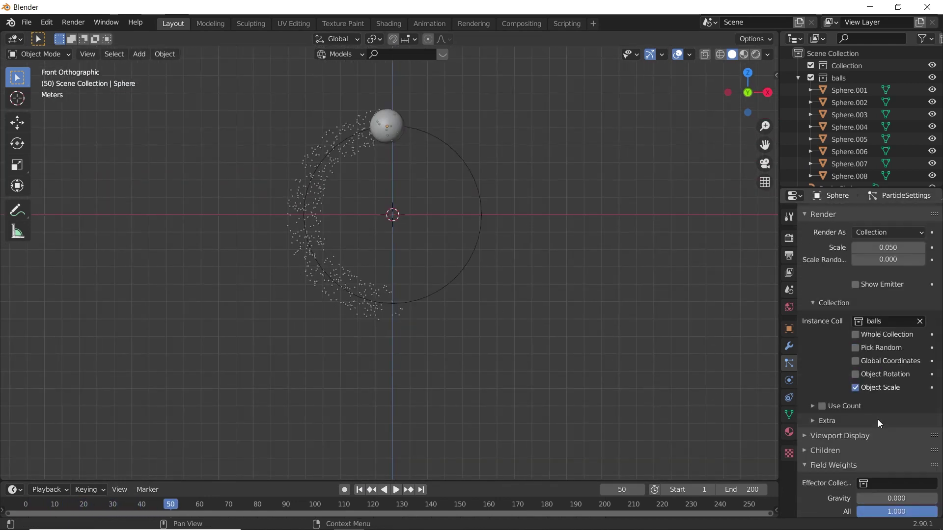
pyautogui.scroll(5, 877, 419)
pyautogui.scroll(5, 877, 415)
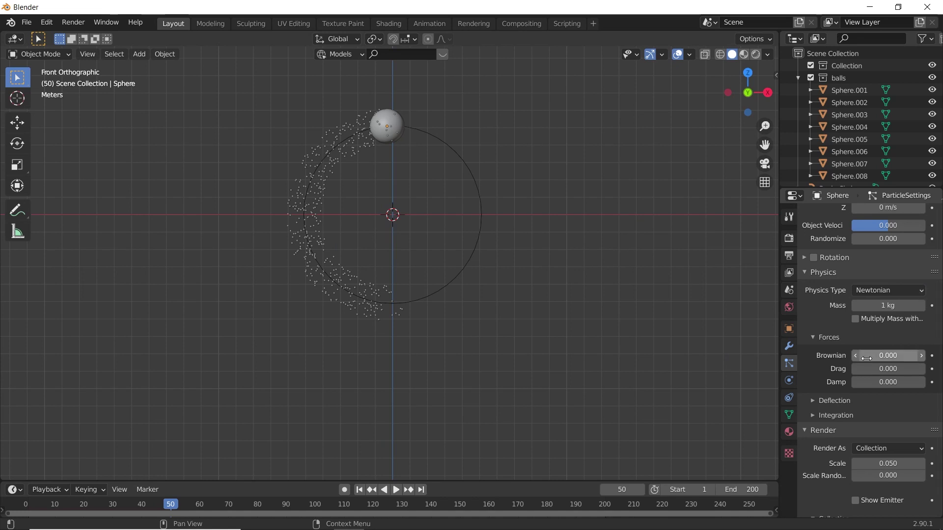
pyautogui.scroll(-5, 866, 363)
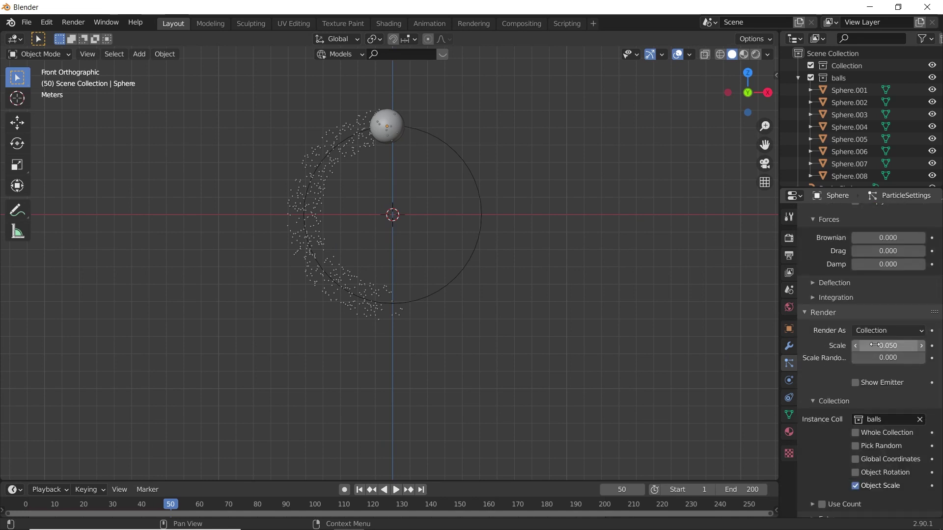
pyautogui.moveTo(875, 345); pyautogui.dragTo(895, 345)
# Replay the animation from the first frame to examine the trail of enlarged balls, and stop it partway.
pyautogui.click(359, 489)
pyautogui.press('space')
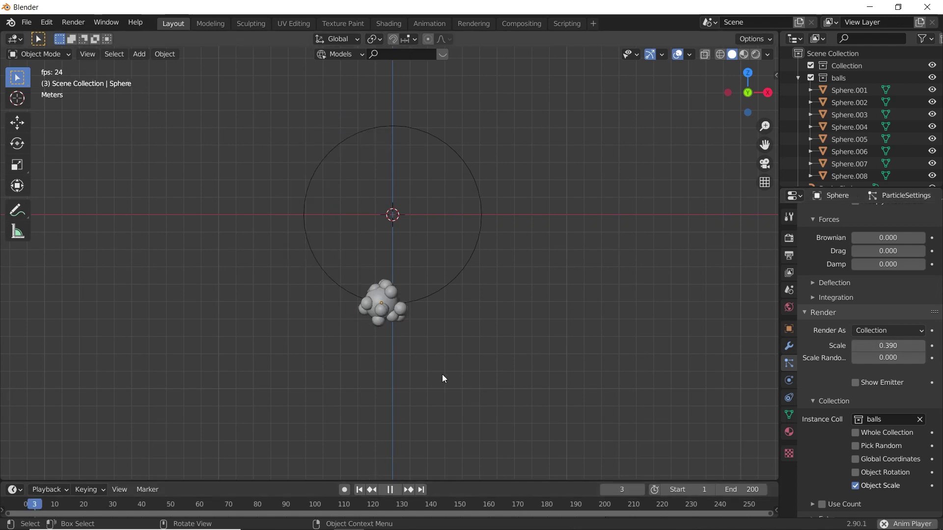
pyautogui.press('space')
pyautogui.scroll(2, 479, 337)
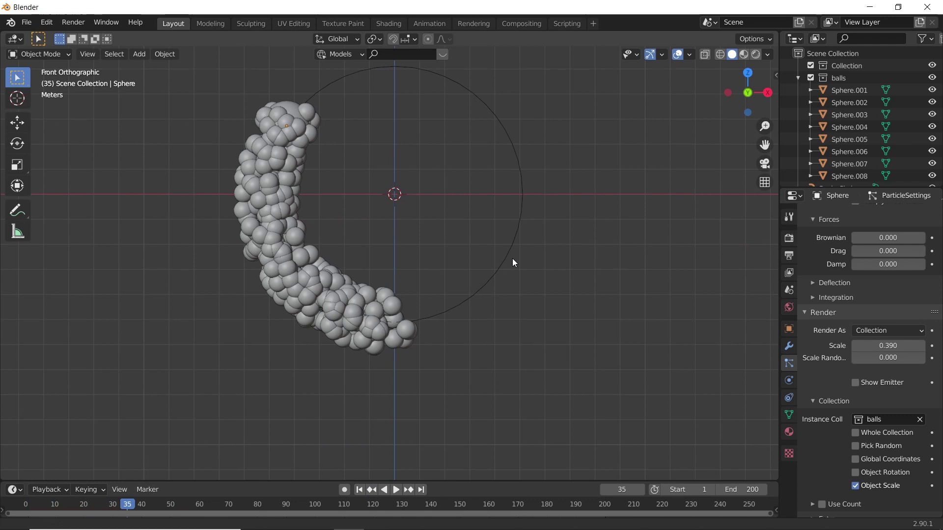
# Switch the viewport to rendered shading and set the render engine to Workbench.
pyautogui.press('z')
pyautogui.click(523, 209)
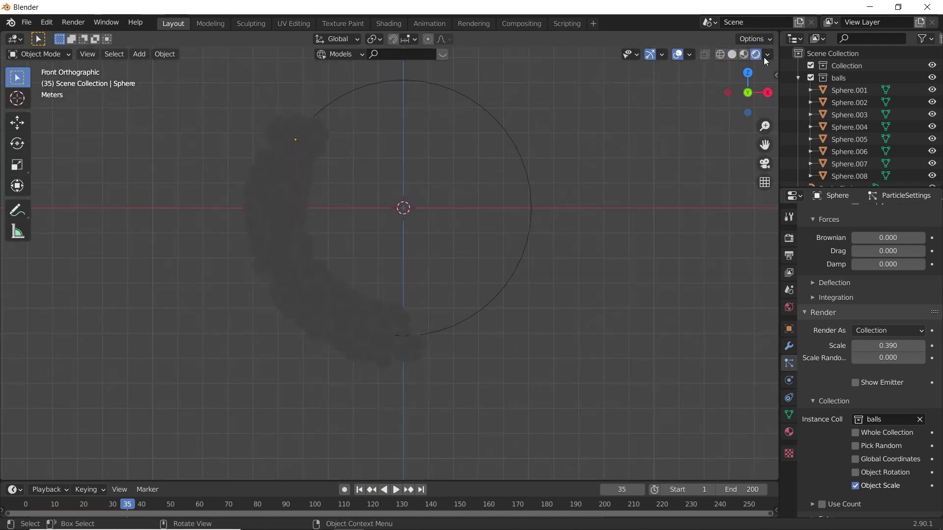
pyautogui.scroll(15, 852, 262)
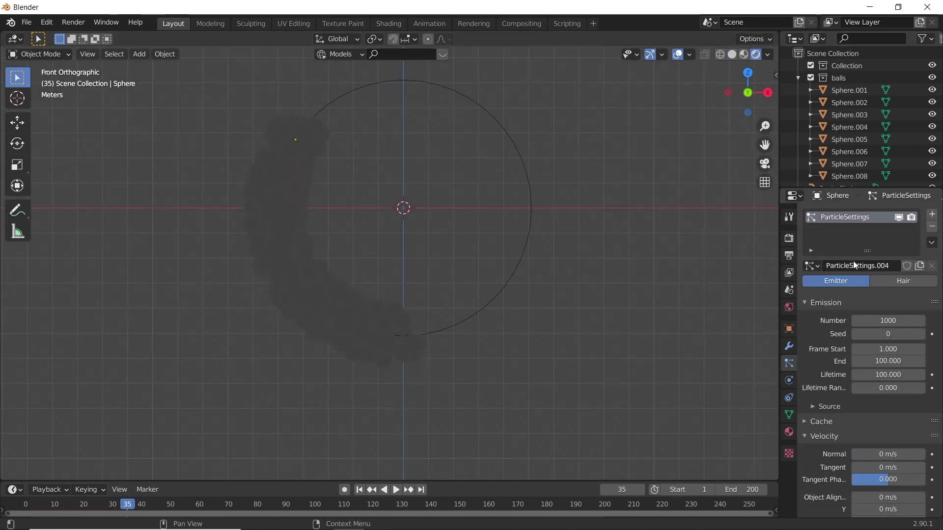
pyautogui.click(788, 238)
pyautogui.click(891, 213)
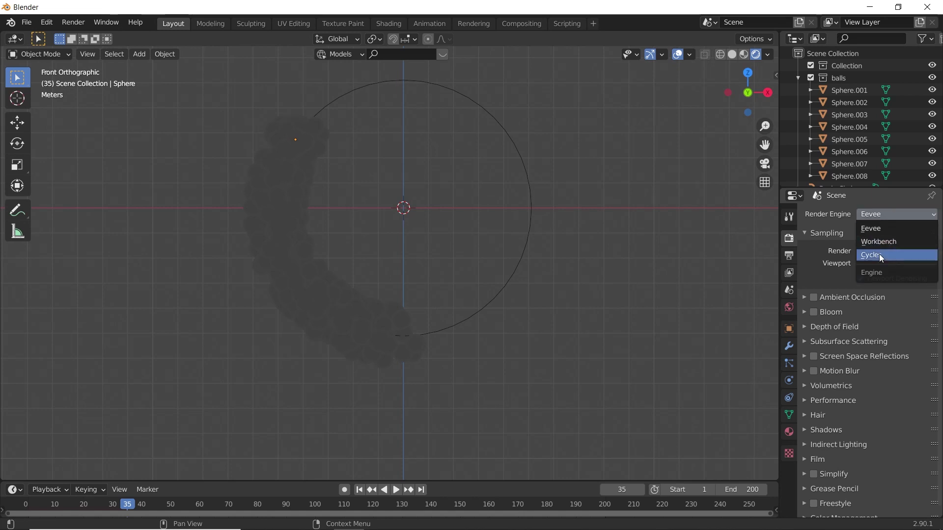
pyautogui.click(882, 242)
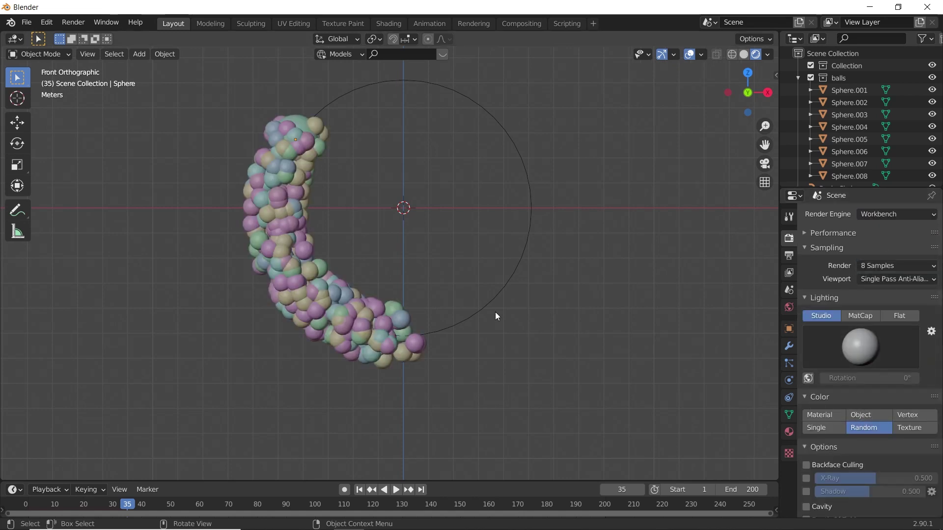
# Try MatCap lighting with two different matcap spheres, and return the Workbench lighting to Studio.
pyautogui.click(858, 316)
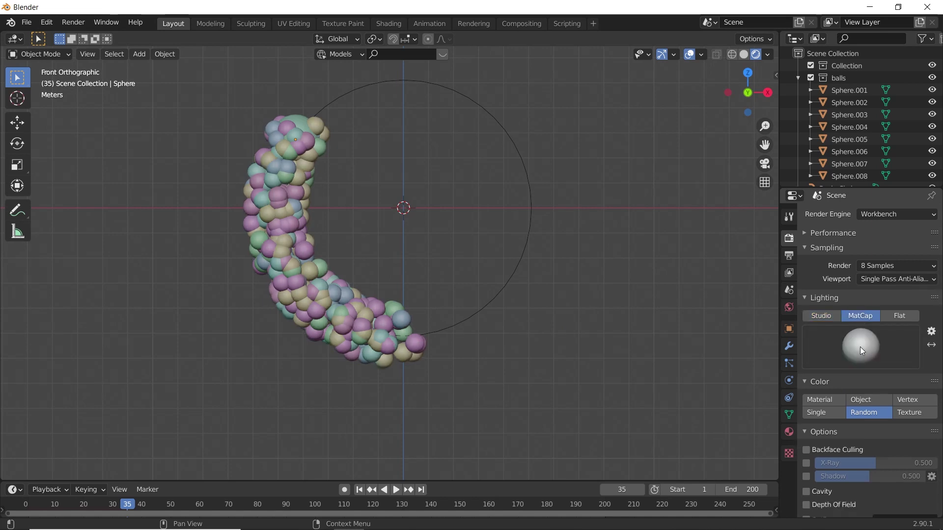
pyautogui.click(860, 346)
pyautogui.click(676, 391)
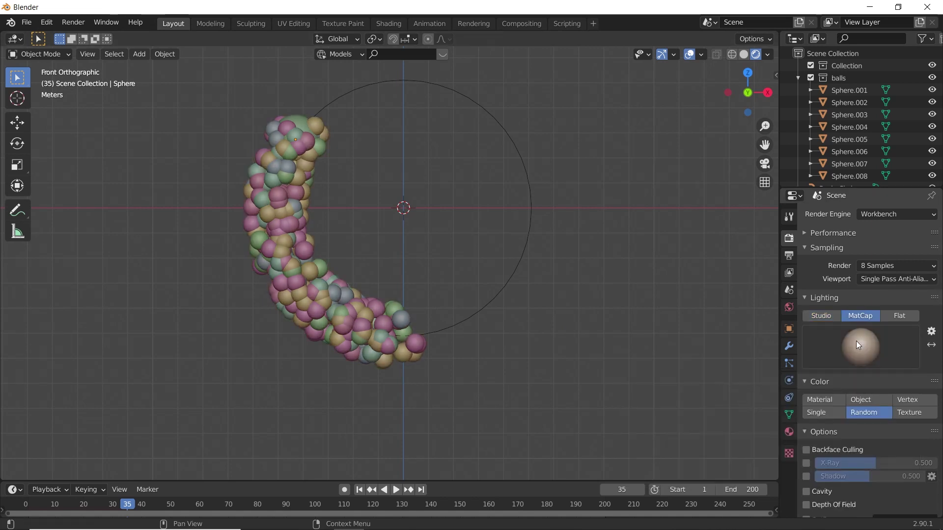
pyautogui.click(858, 345)
pyautogui.click(783, 395)
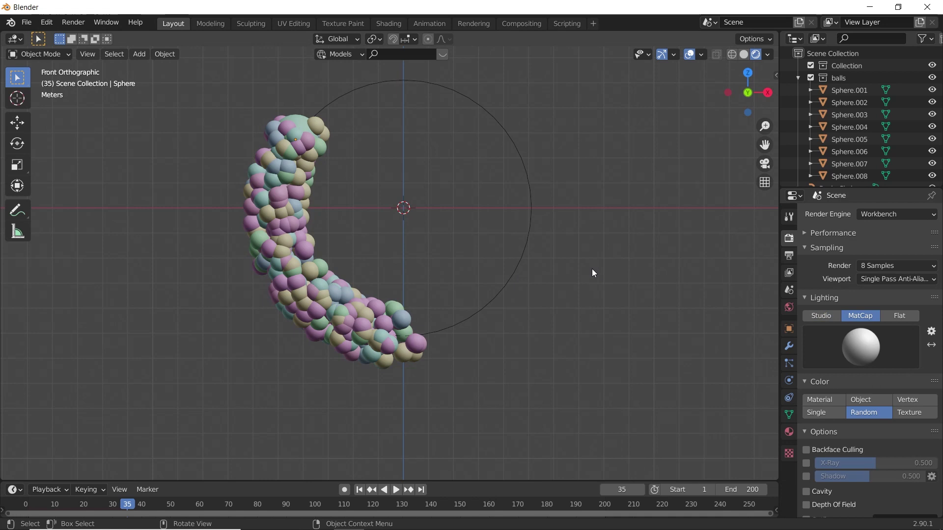
pyautogui.click(815, 319)
# Play the animation to preview the coloured trail, stop it, and set the particles' render scale to 0.540.
pyautogui.press('space')
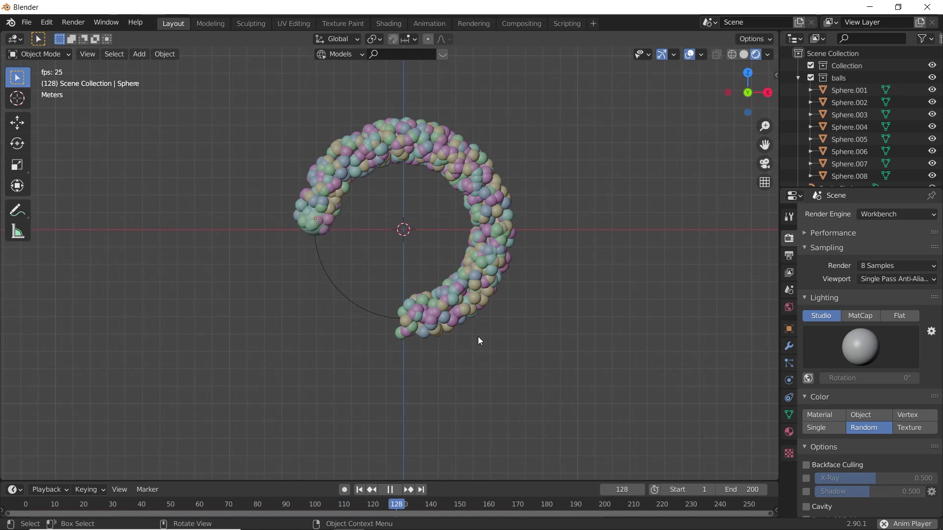
pyautogui.press('space')
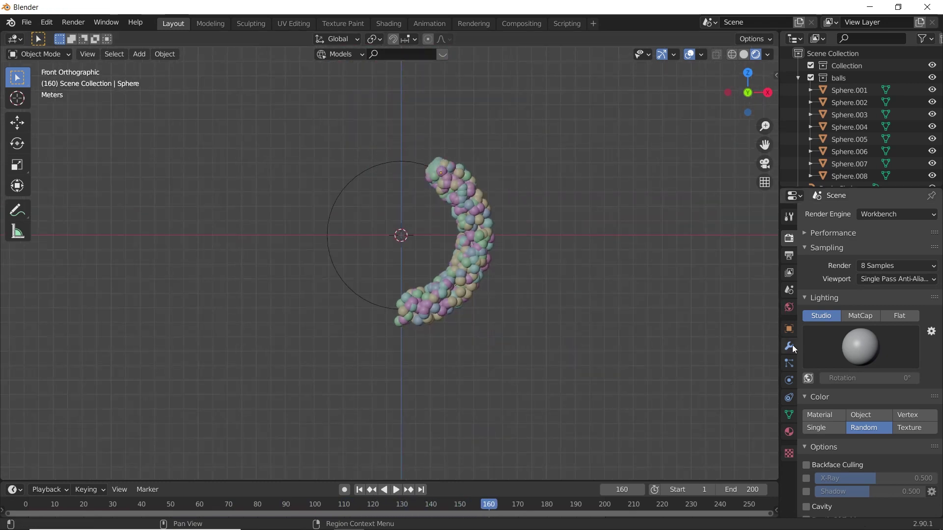
pyautogui.click(789, 363)
pyautogui.scroll(-18, 864, 364)
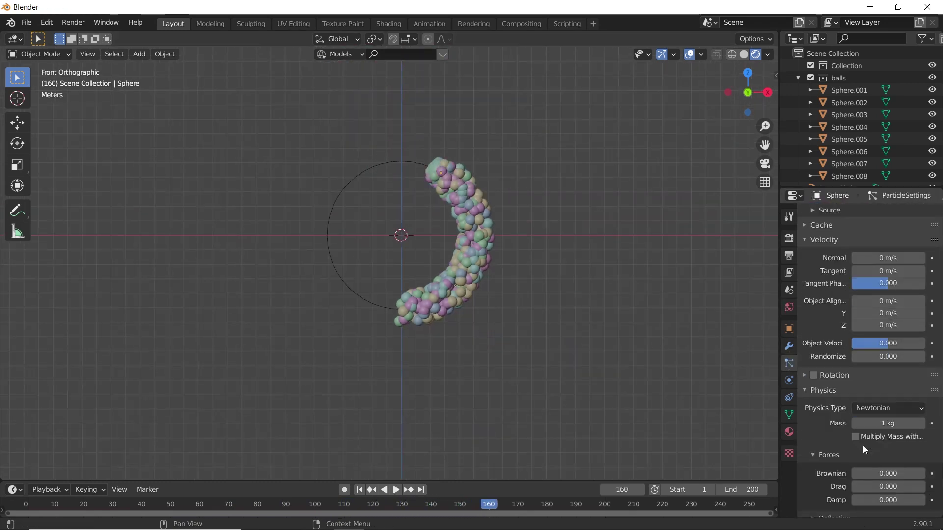
pyautogui.scroll(-4, 875, 423)
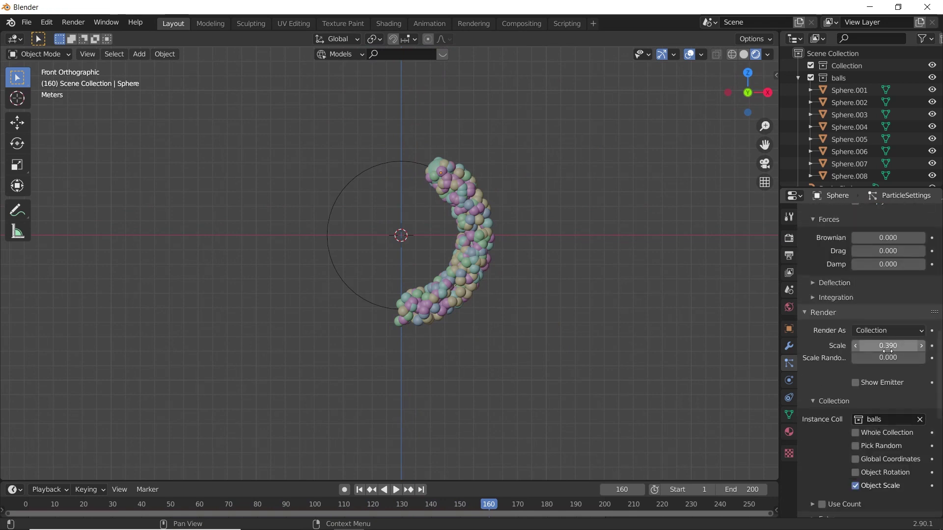
pyautogui.moveTo(887, 350); pyautogui.dragTo(919, 351)
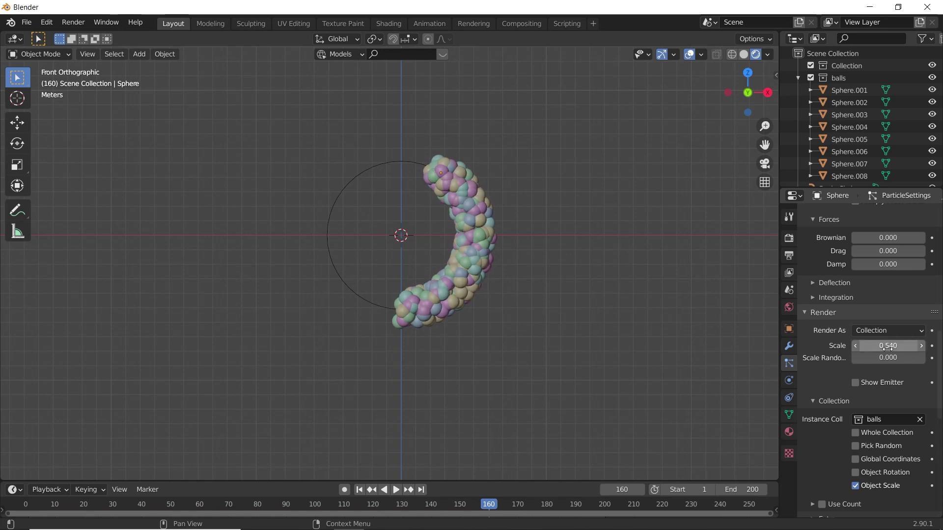
# Play the animation with the larger balls, and return to the first frame to examine the sphere and its path.
pyautogui.scroll(5, 528, 340)
pyautogui.scroll(-2, 527, 333)
pyautogui.press('space')
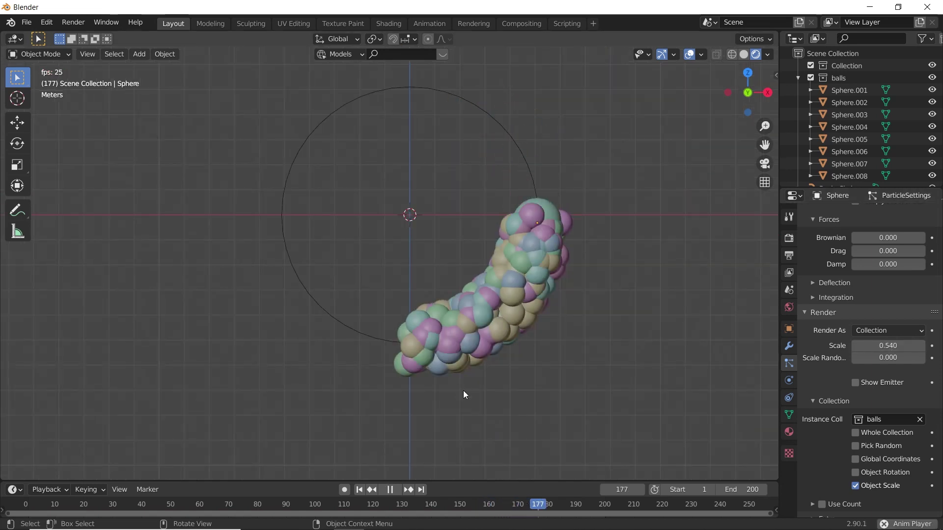
pyautogui.click(389, 490)
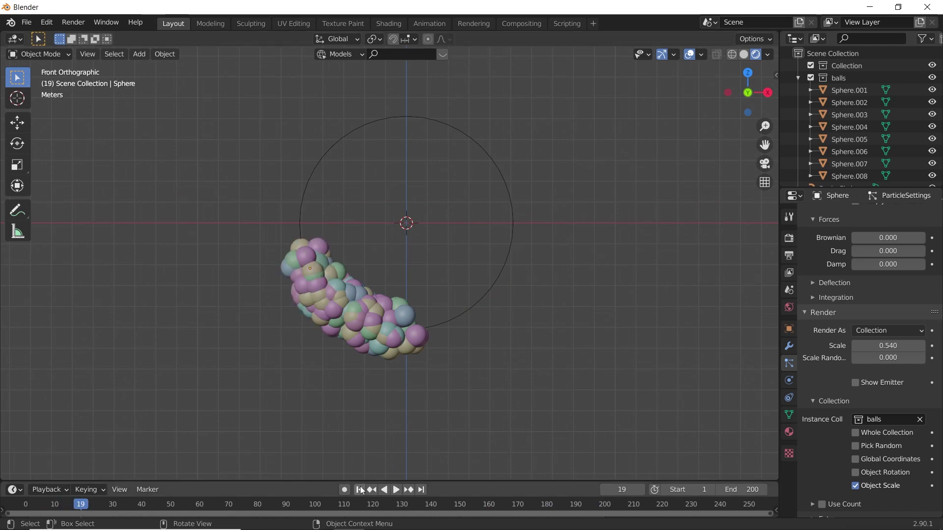
pyautogui.click(359, 489)
pyautogui.scroll(-1, 295, 358)
pyautogui.scroll(2, 561, 281)
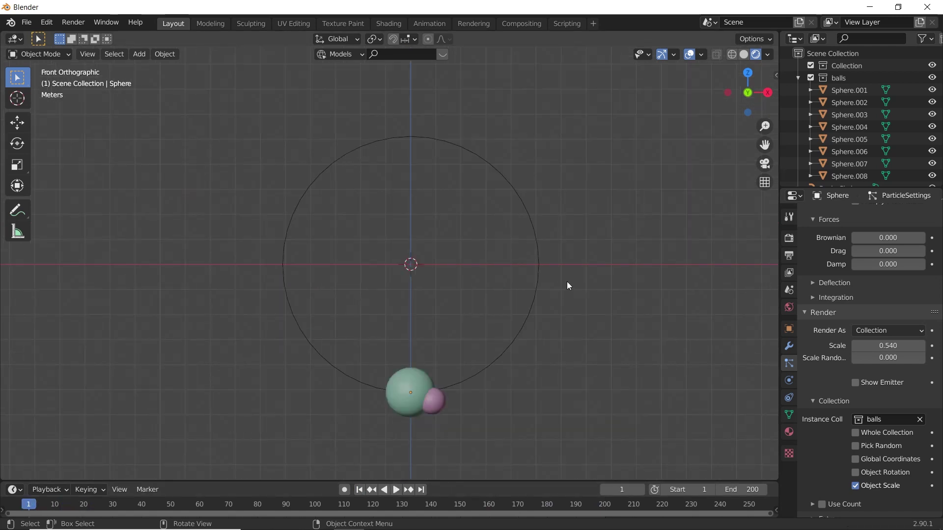
pyautogui.scroll(-4, 461, 282)
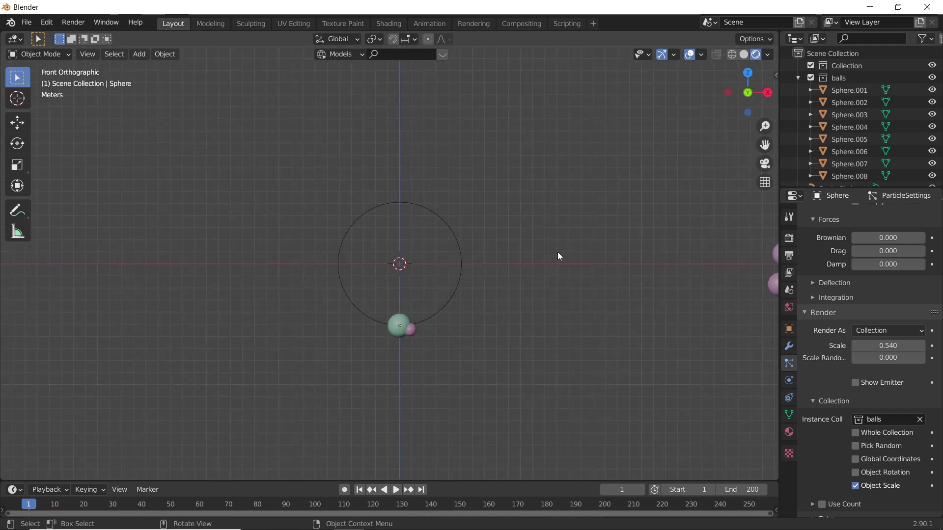
pyautogui.scroll(4, 557, 250)
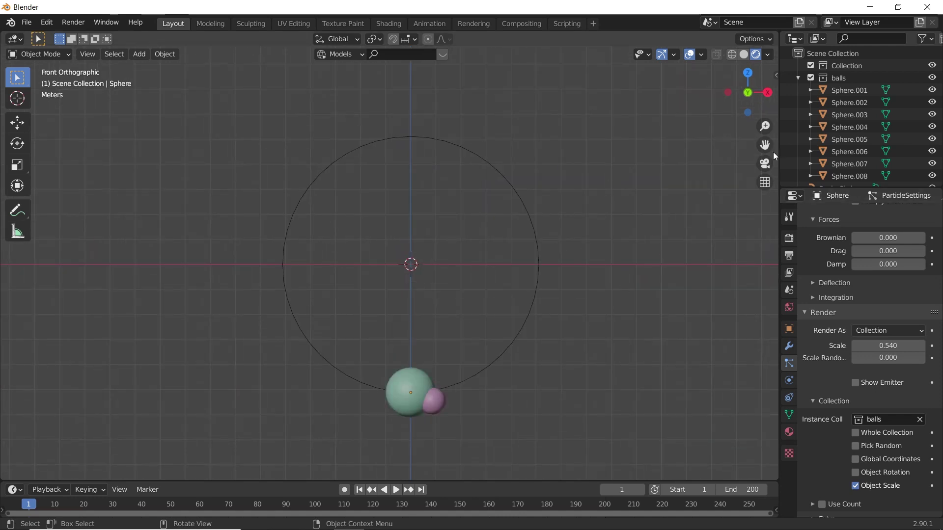
# Set the render engine to Cycles and its device to GPU Compute.
pyautogui.click(789, 238)
pyautogui.click(888, 214)
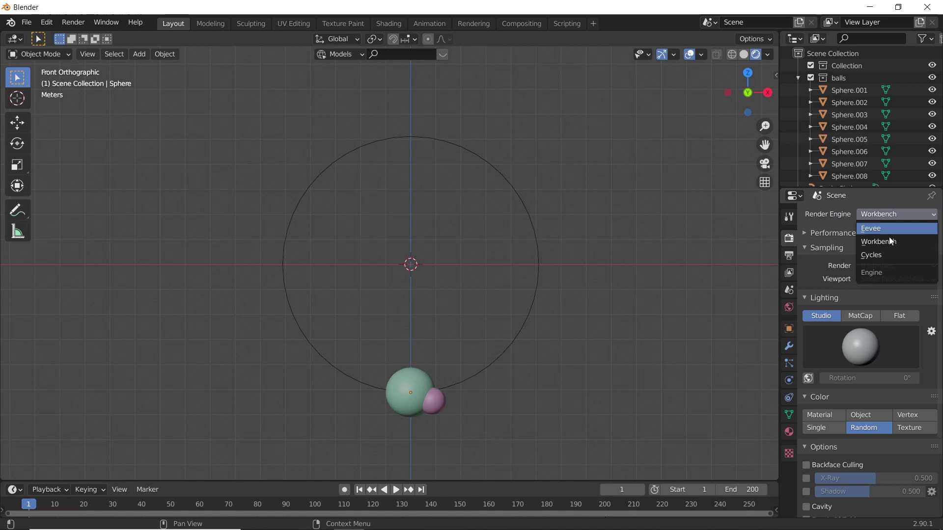
pyautogui.click(872, 255)
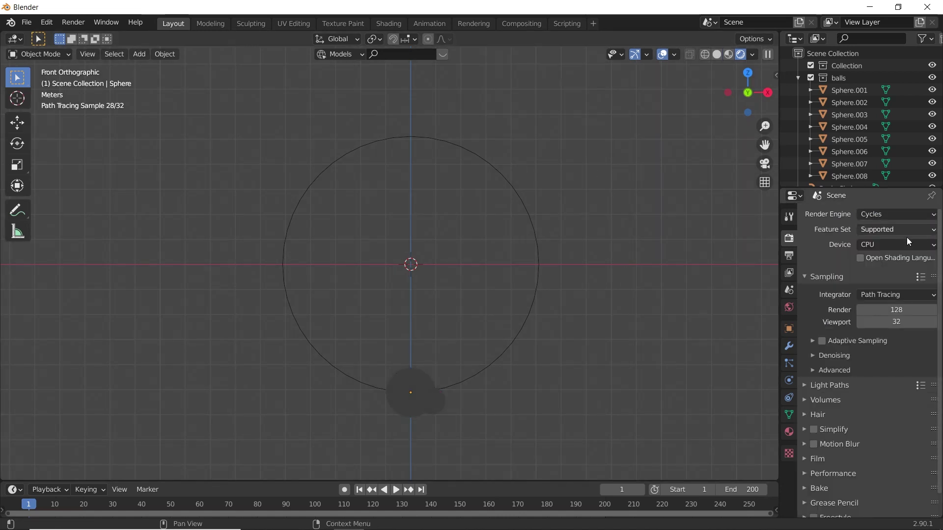
pyautogui.click(901, 244)
pyautogui.press('Return')
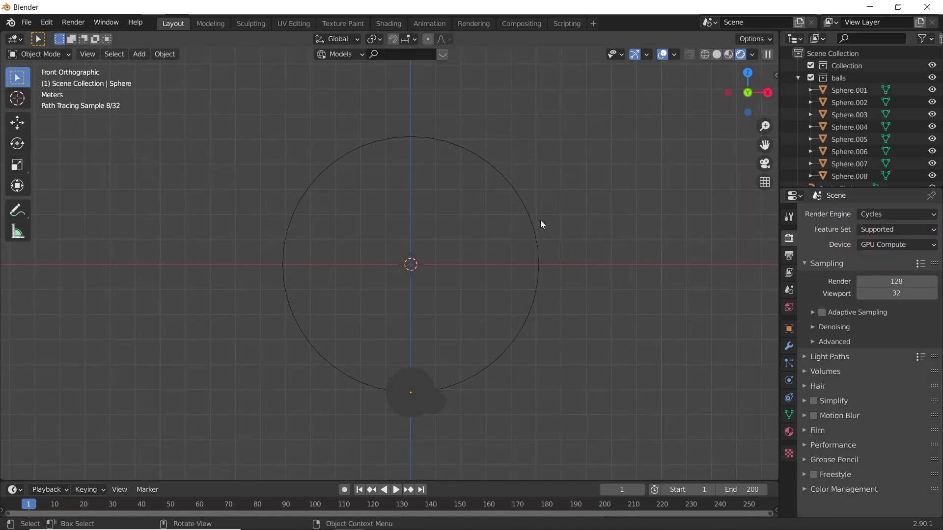
# Enable Adaptive Sampling for Cycles and look at the Denoising settings.
pyautogui.scroll(-3, 555, 253)
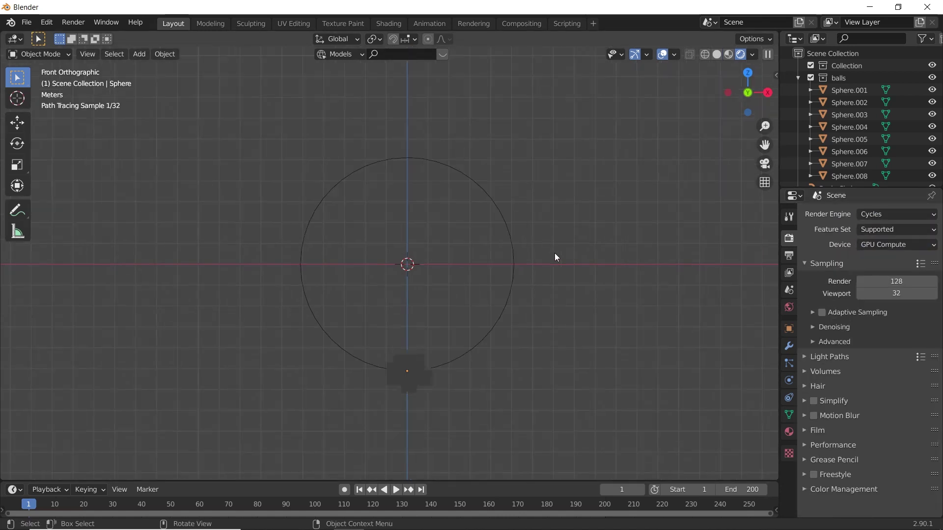
pyautogui.click(825, 312)
pyautogui.click(827, 328)
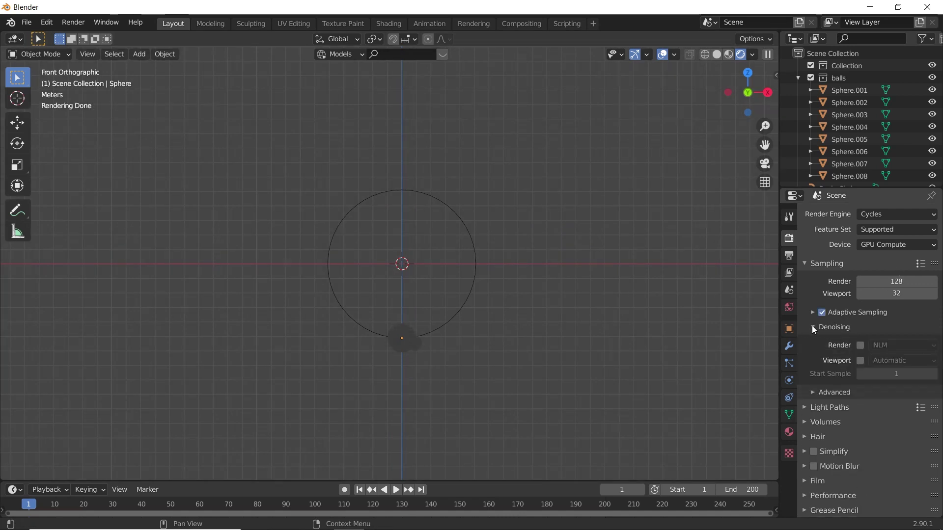
pyautogui.click(813, 328)
pyautogui.scroll(4, 530, 334)
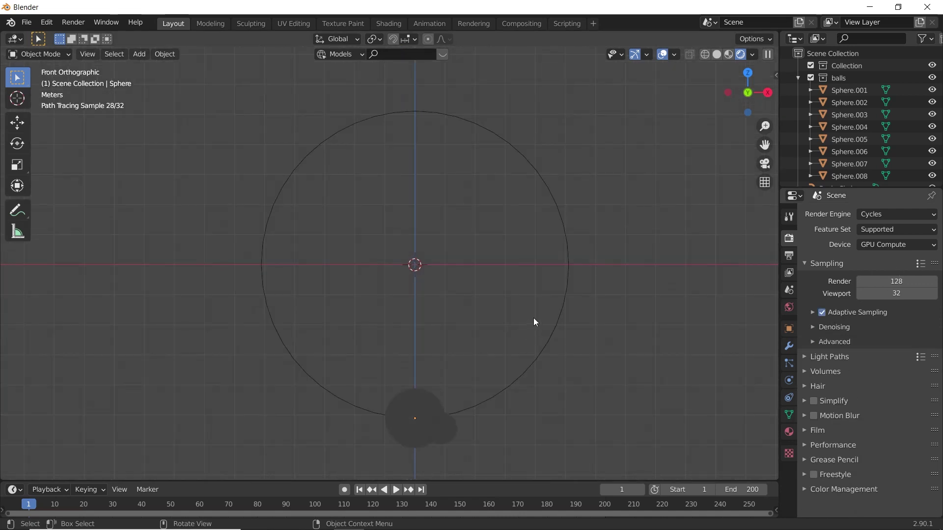
# Set the world background's surface colour to an Environment Texture.
pyautogui.click(789, 307)
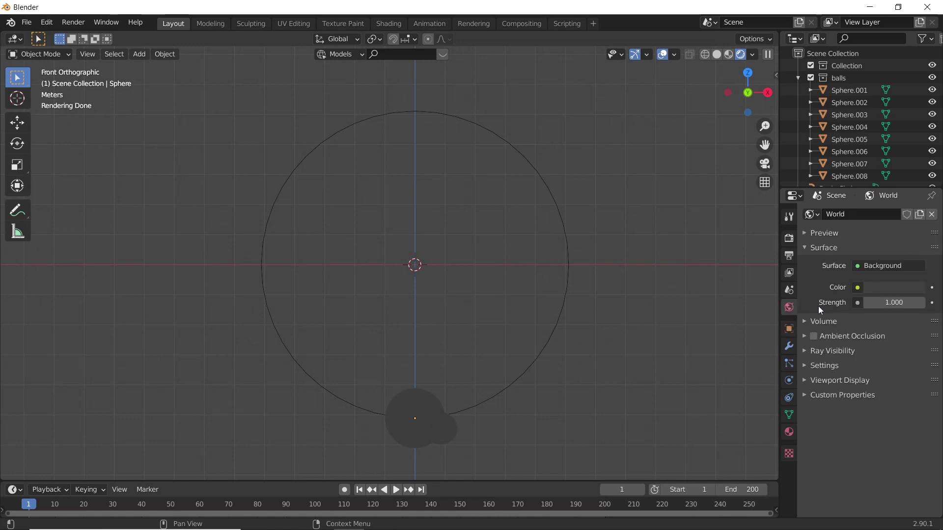
pyautogui.click(854, 288)
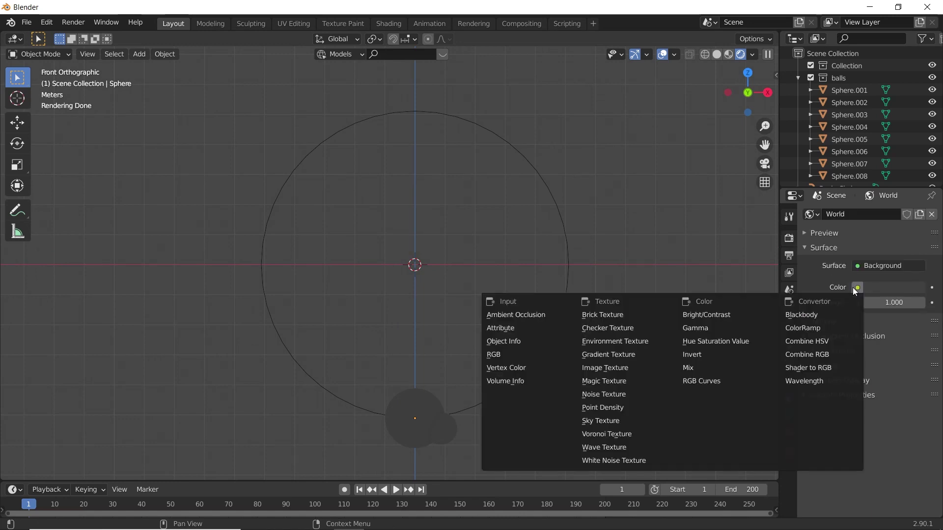
pyautogui.click(606, 340)
pyautogui.click(906, 302)
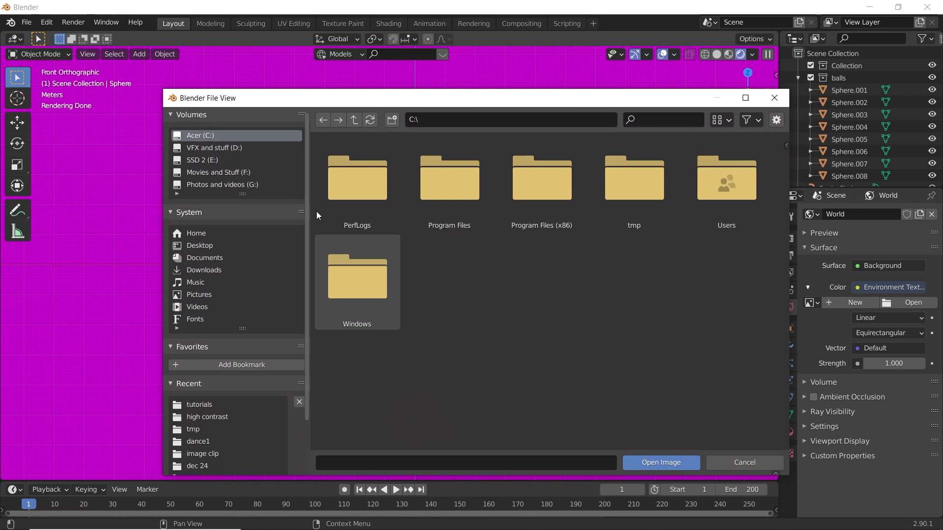
pyautogui.click(220, 417)
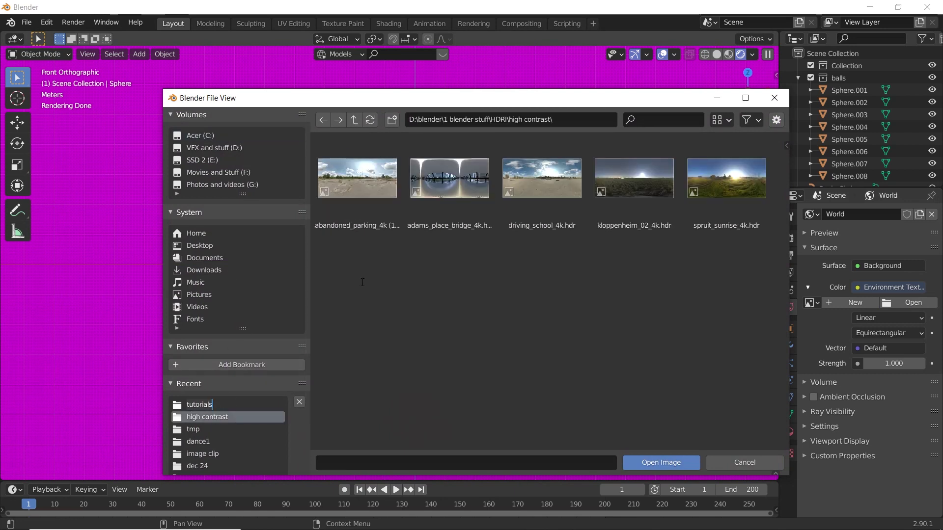
pyautogui.click(670, 464)
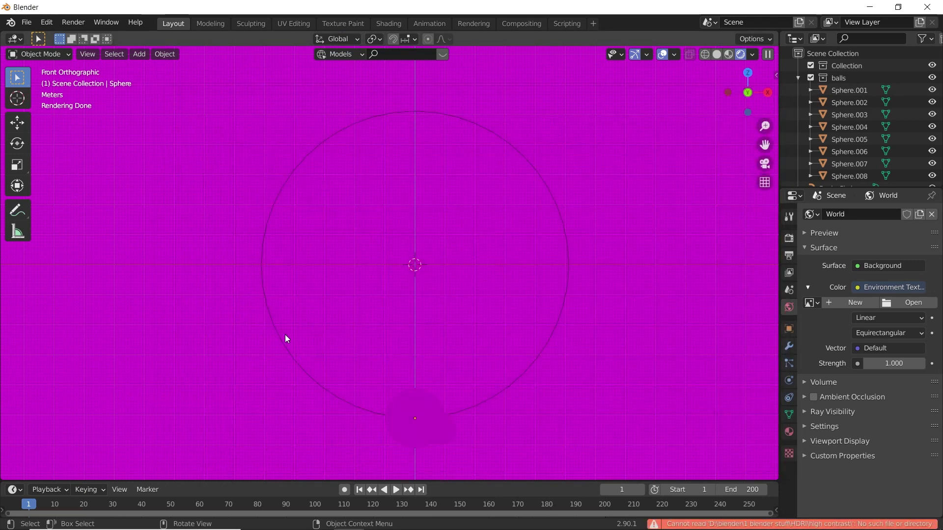
# Load adams_place_bridge_4k.hdr from the high contrast folder as the world's environment image.
pyautogui.click(908, 304)
pyautogui.click(217, 404)
pyautogui.click(434, 187)
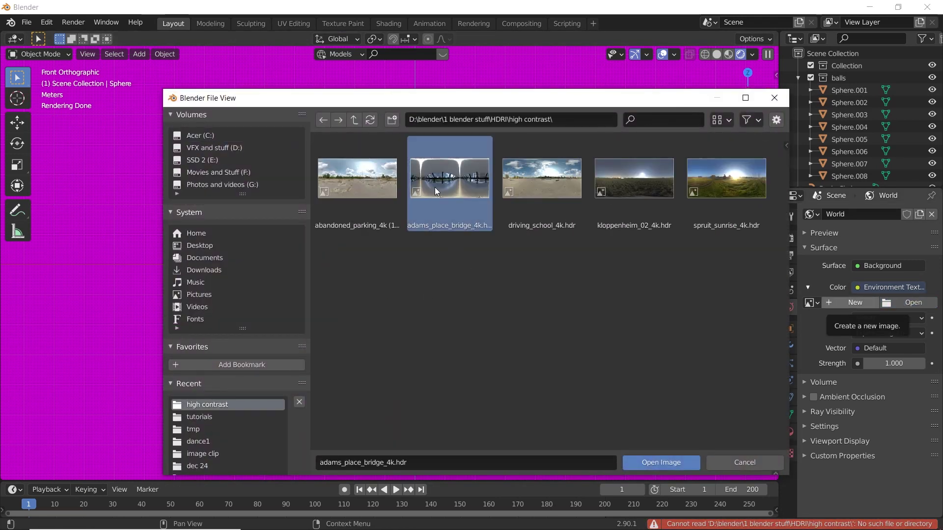
pyautogui.click(672, 459)
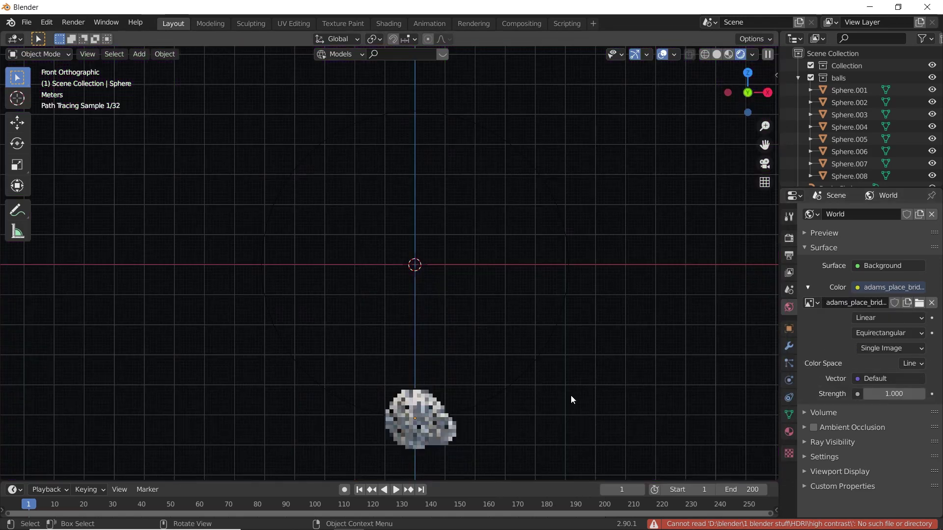
# Make the render background transparent in the Film settings so the environment image is hidden.
pyautogui.moveTo(571, 395); pyautogui.dragTo(540, 320, button='middle')
pyautogui.click(790, 238)
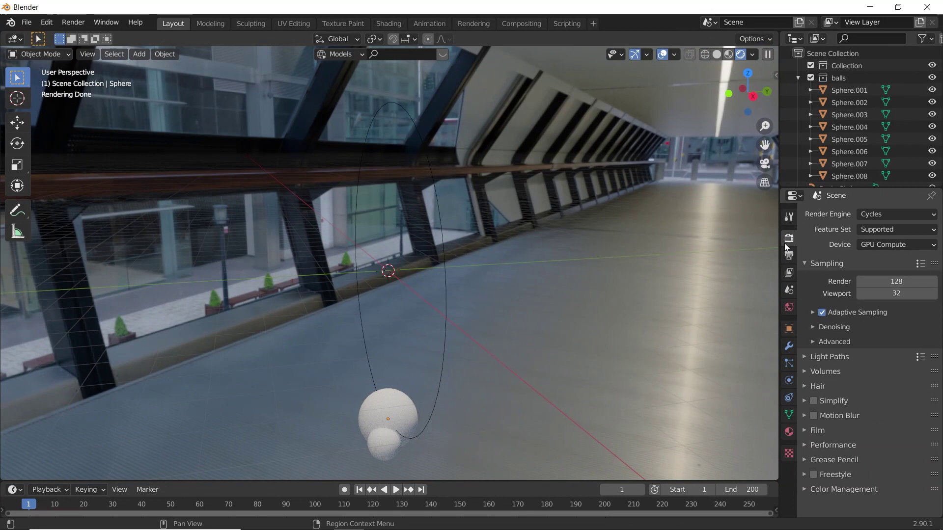
pyautogui.click(817, 431)
pyautogui.scroll(-5, 824, 426)
pyautogui.click(821, 416)
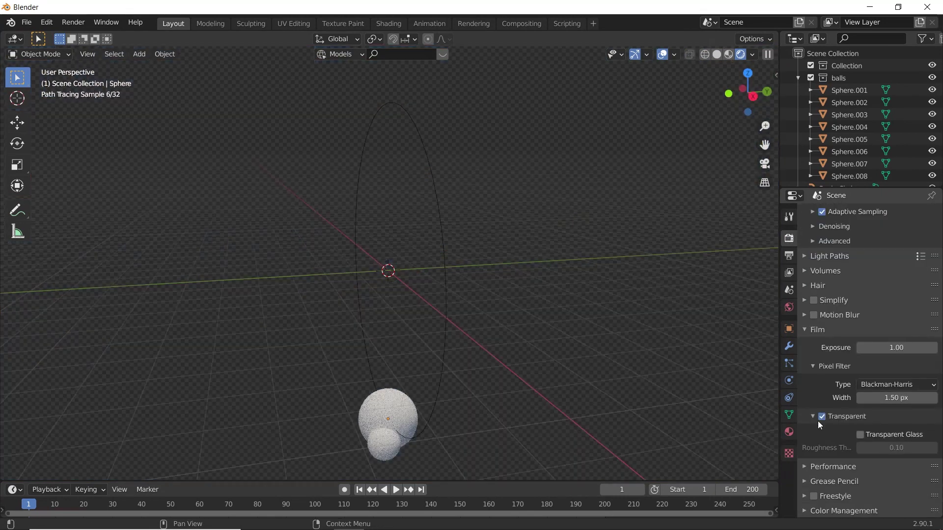
# Add a camera at the centre of the circular path.
pyautogui.click(444, 288)
pyautogui.press('KP_1')
pyautogui.scroll(3, 649, 296)
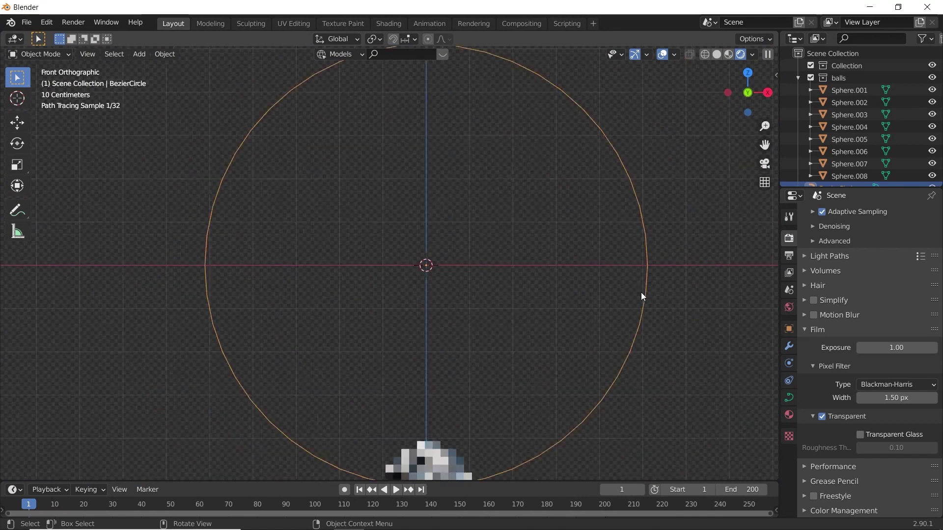
pyautogui.scroll(-3, 641, 292)
pyautogui.click(646, 273)
pyautogui.moveTo(332, 267); pyautogui.dragTo(391, 281, button='middle')
pyautogui.hotkey('shift', 'a')
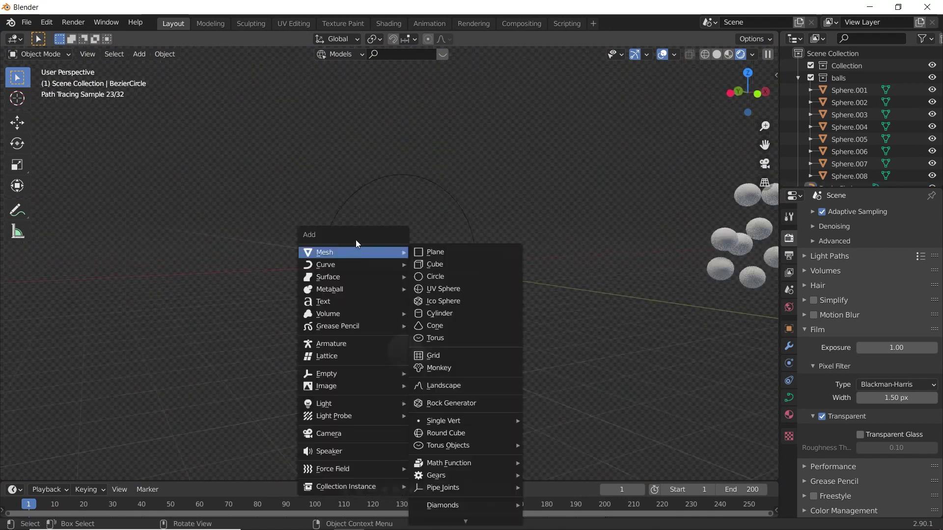
pyautogui.click(336, 442)
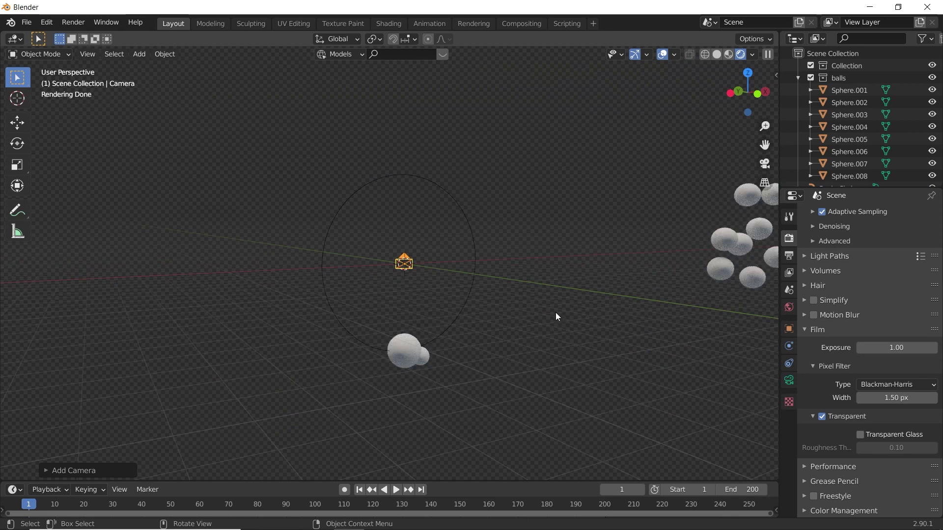
# Clear the camera's rotation and rotate it about the global X axis so it faces horizontally along Y.
pyautogui.moveTo(555, 313); pyautogui.dragTo(526, 303, button='middle')
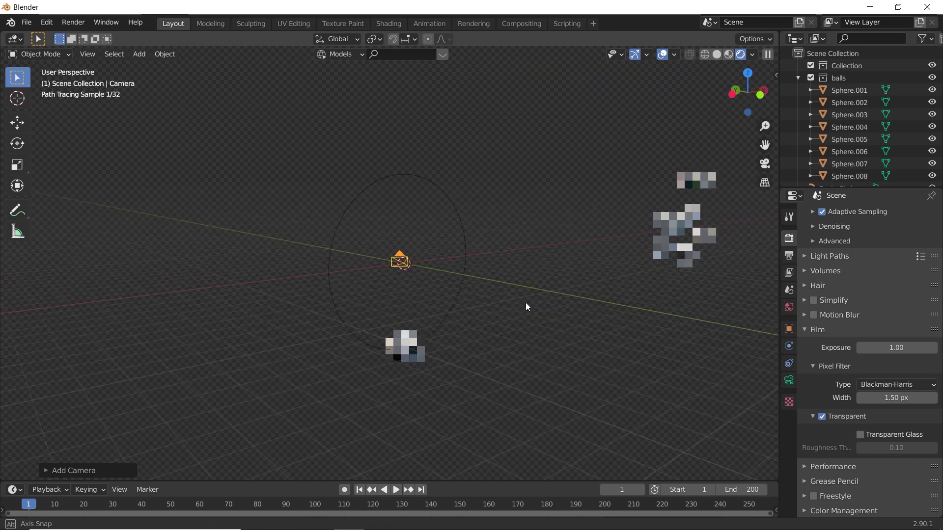
pyautogui.hotkey('alt', 'r')
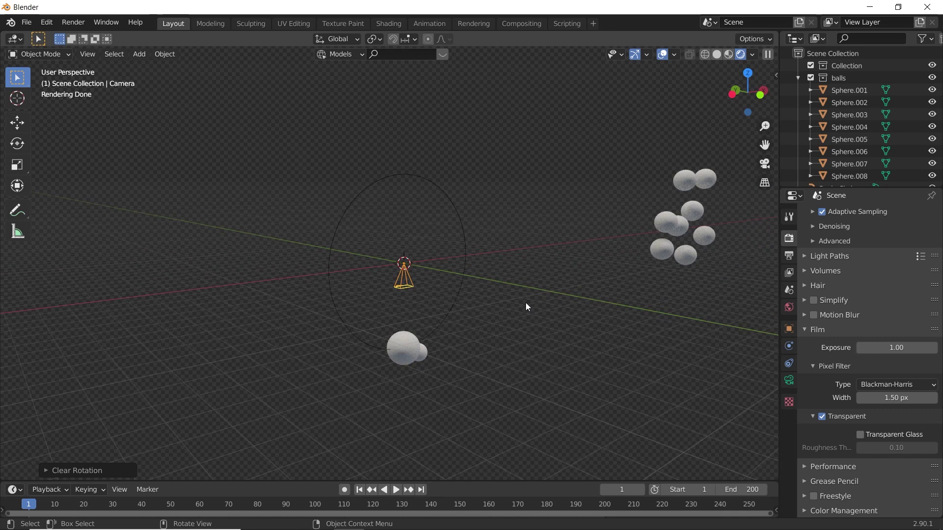
pyautogui.press('r')
pyautogui.press('x')
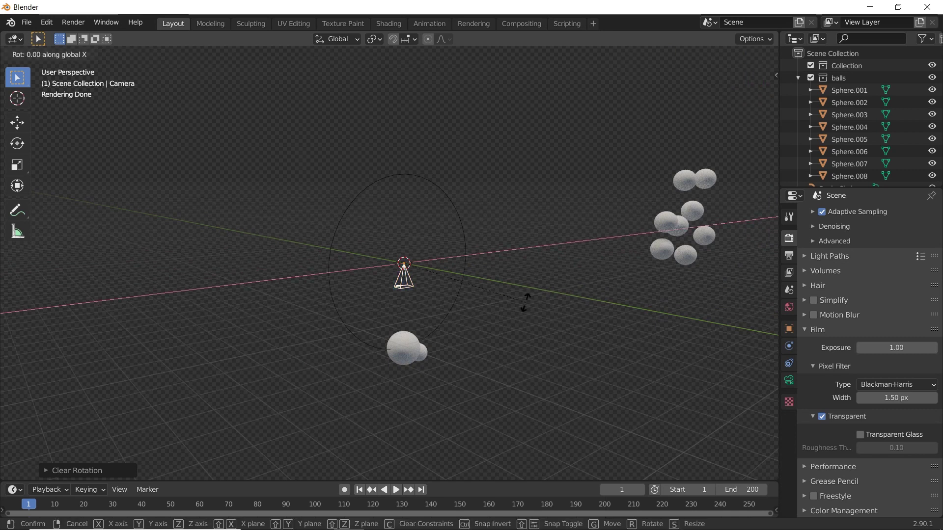
pyautogui.press('Return')
# Move the camera away from the circle along the global negative Y direction and look through it.
pyautogui.press('g')
pyautogui.press('y')
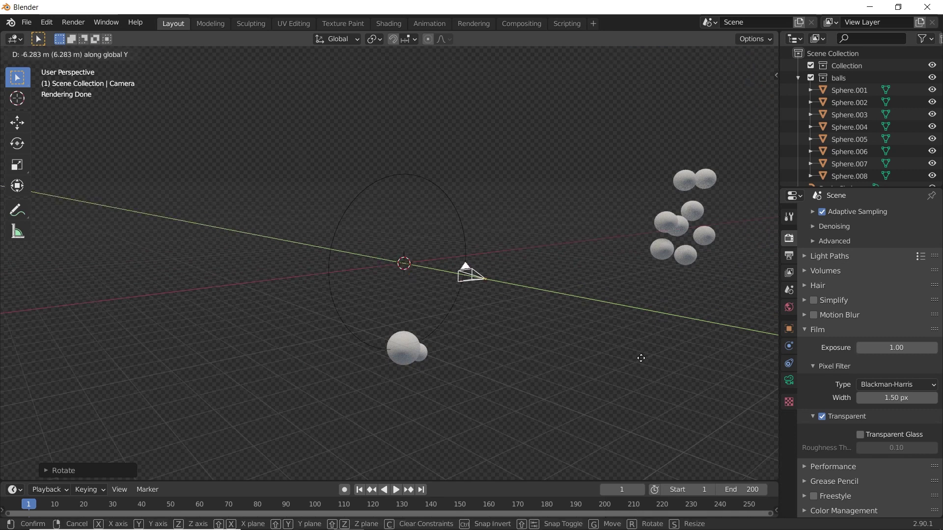
pyautogui.press('Return')
pyautogui.press('KP_0')
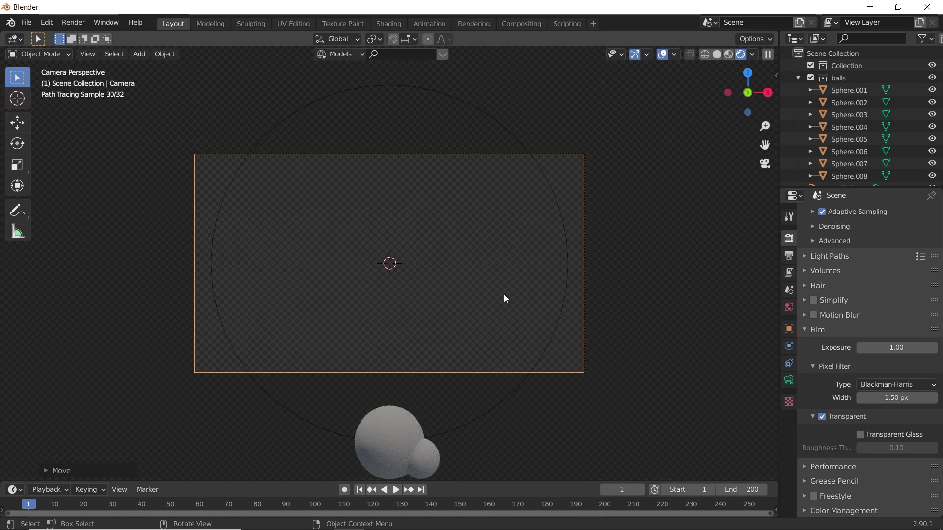
pyautogui.scroll(-3, 563, 288)
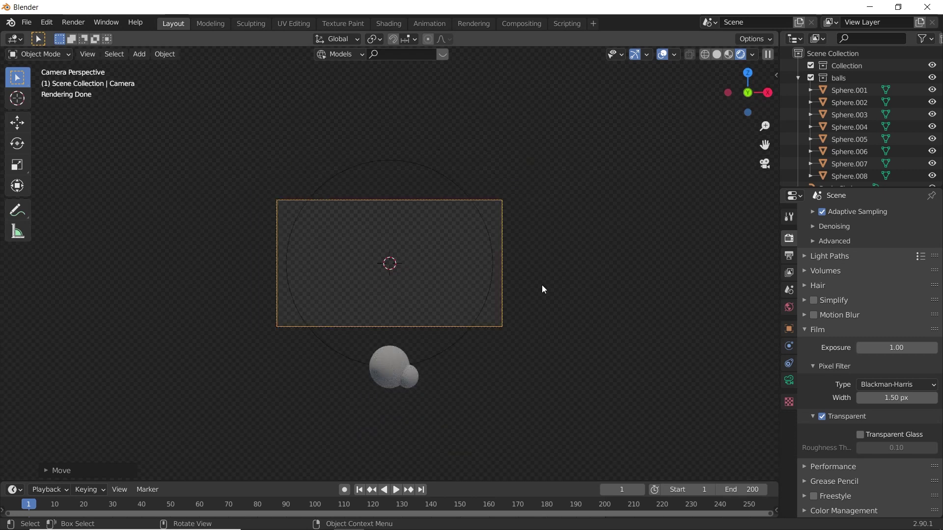
# Move the camera farther back along its local Z axis until the whole circle and sphere fit in the frame.
pyautogui.press('g')
pyautogui.press('z')
pyautogui.press('z')
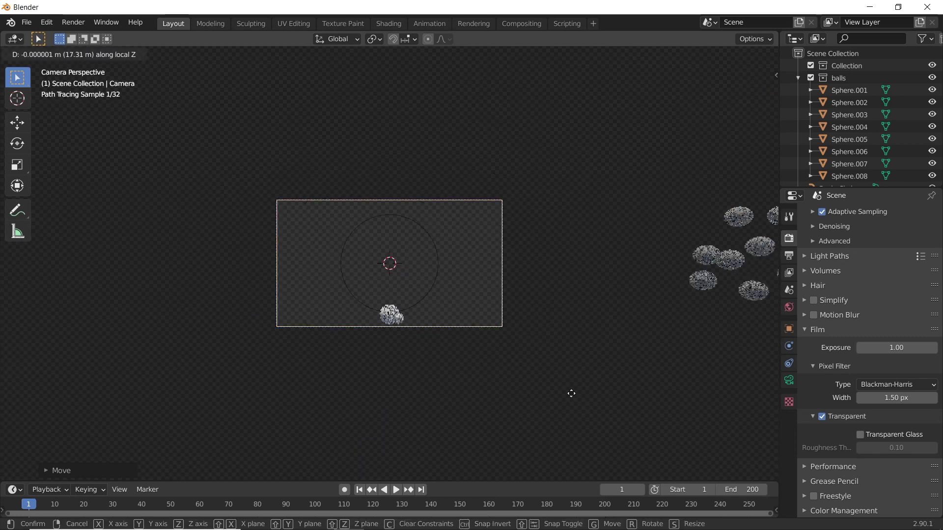
pyautogui.click(555, 300)
pyautogui.scroll(4, 558, 280)
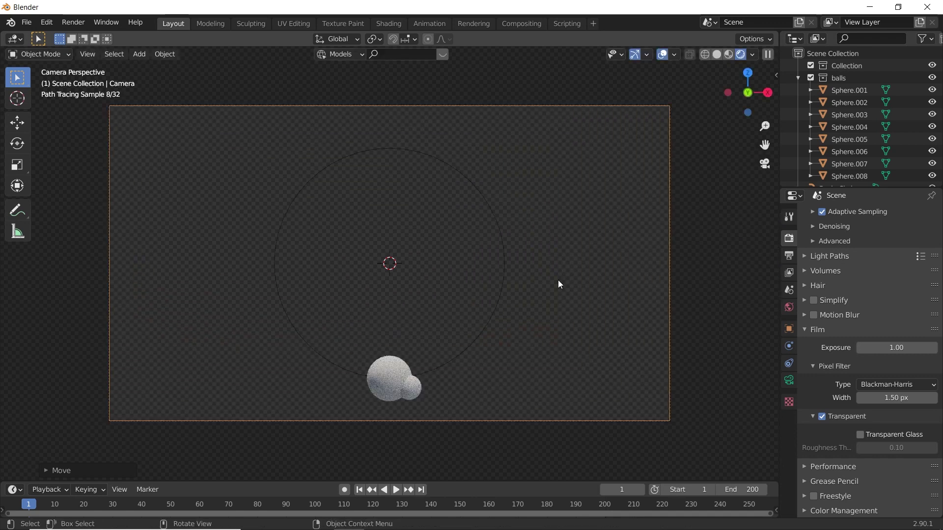
pyautogui.keyDown('shift'); pyautogui.moveTo(557, 280); pyautogui.dragTo(547, 273, button='middle'); pyautogui.keyUp('shift')
# Play the animation in the camera view to check the trail's framing, and stop at frame 101.
pyautogui.press('space')
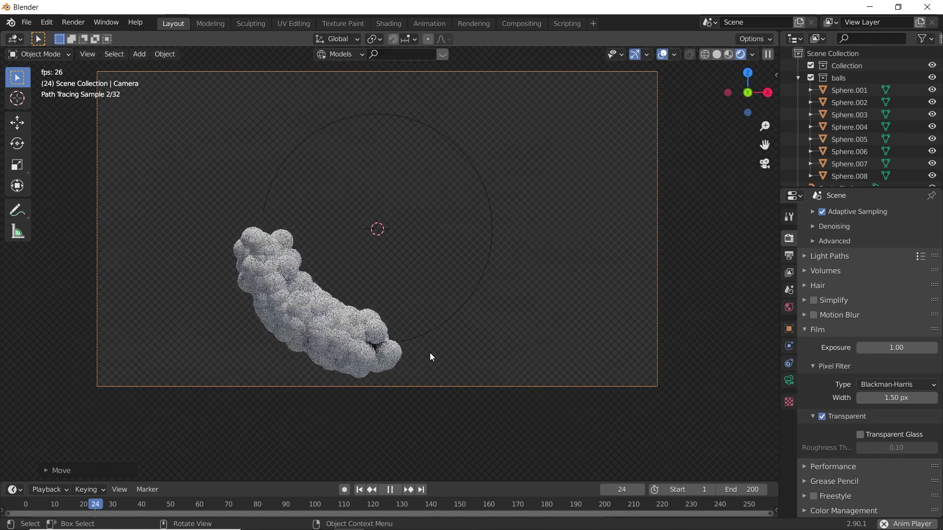
pyautogui.scroll(-2, 429, 352)
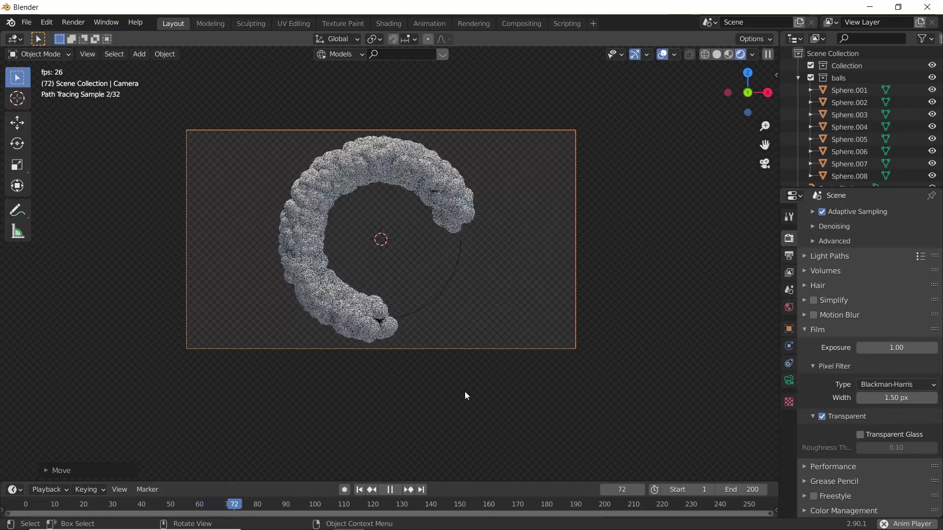
pyautogui.scroll(-4, 491, 358)
pyautogui.press('space')
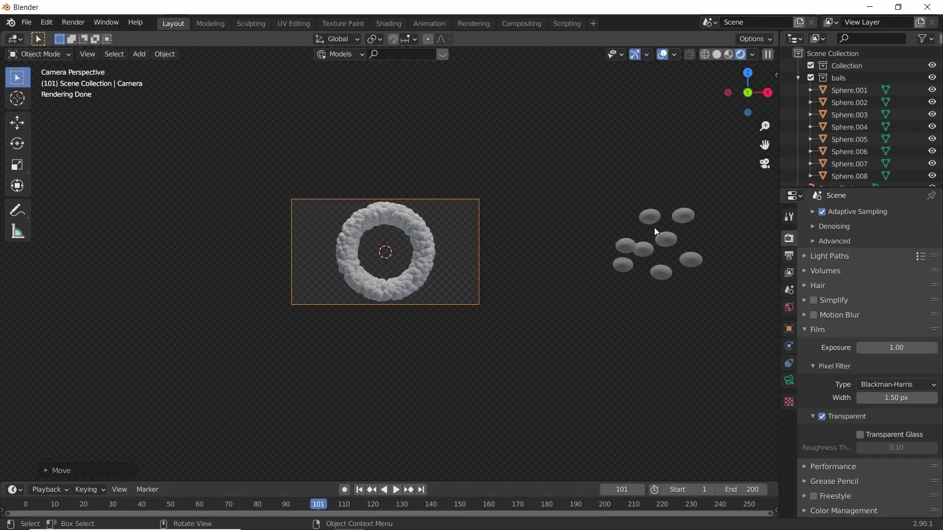
# Give the Sphere.006 source ball a new material with a red base colour.
pyautogui.click(653, 216)
pyautogui.scroll(4, 502, 350)
pyautogui.scroll(-2, 502, 350)
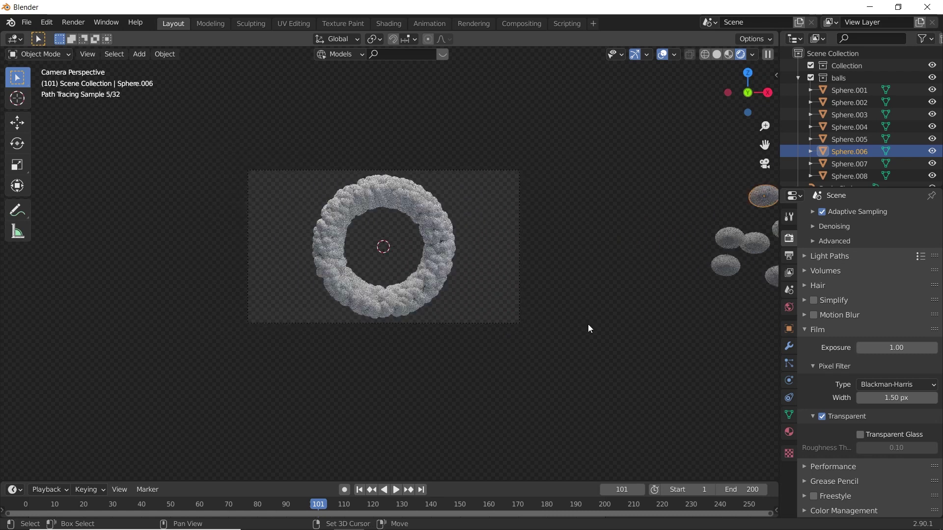
pyautogui.keyDown('shift'); pyautogui.moveTo(589, 328); pyautogui.dragTo(402, 322, button='middle'); pyautogui.keyUp('shift')
pyautogui.click(789, 432)
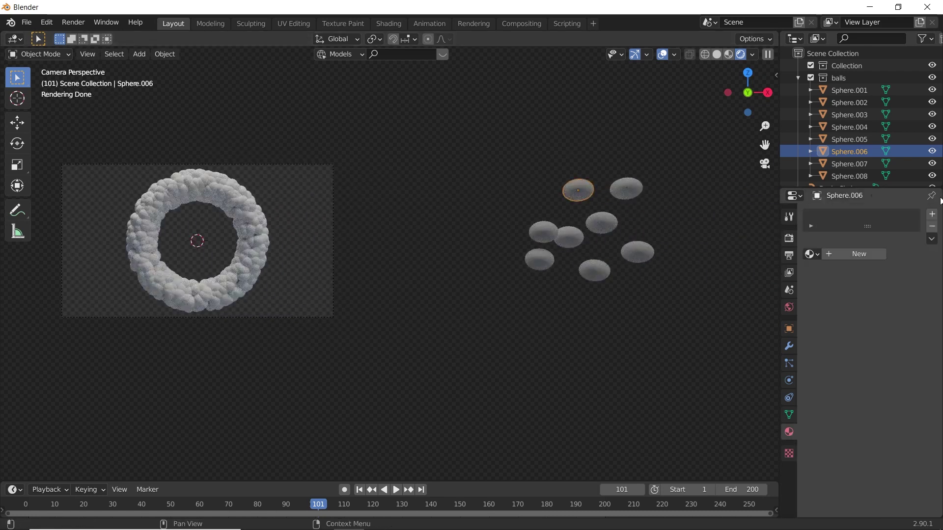
pyautogui.click(932, 215)
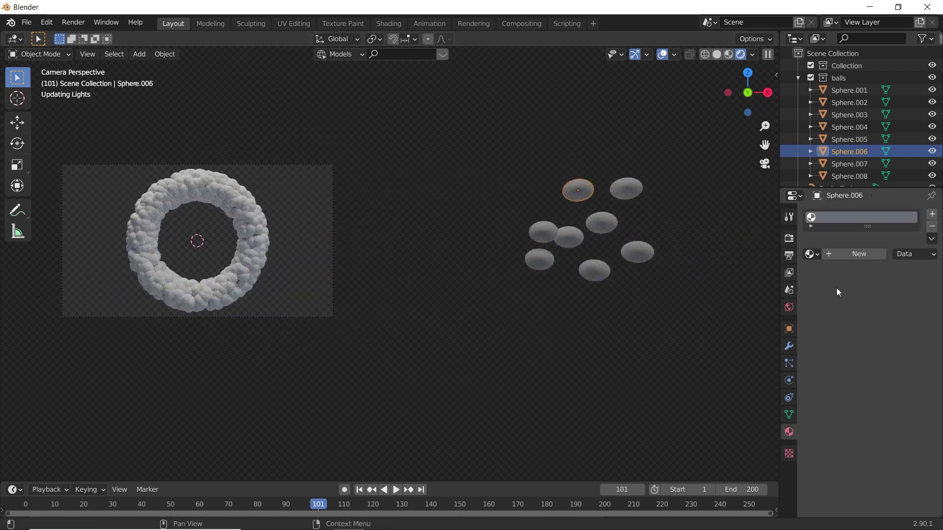
pyautogui.click(839, 258)
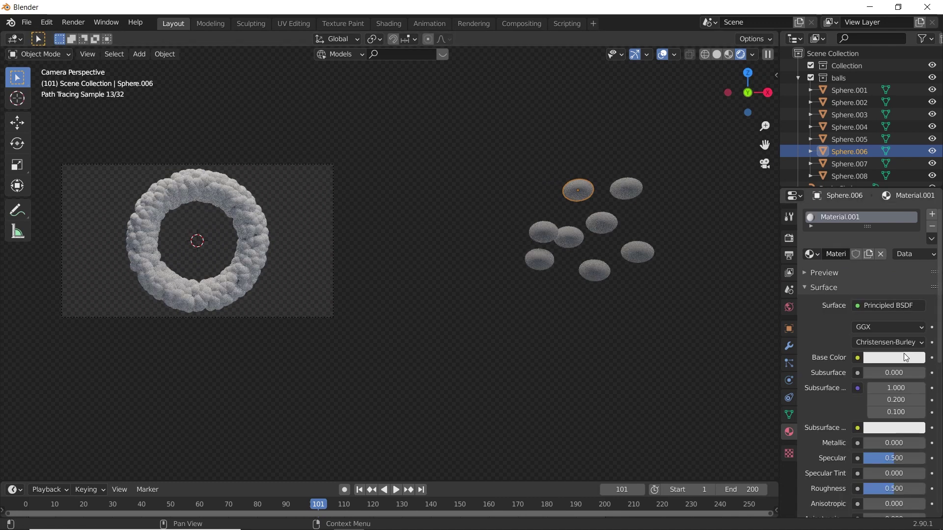
pyautogui.click(904, 359)
pyautogui.moveTo(870, 244); pyautogui.dragTo(863, 273)
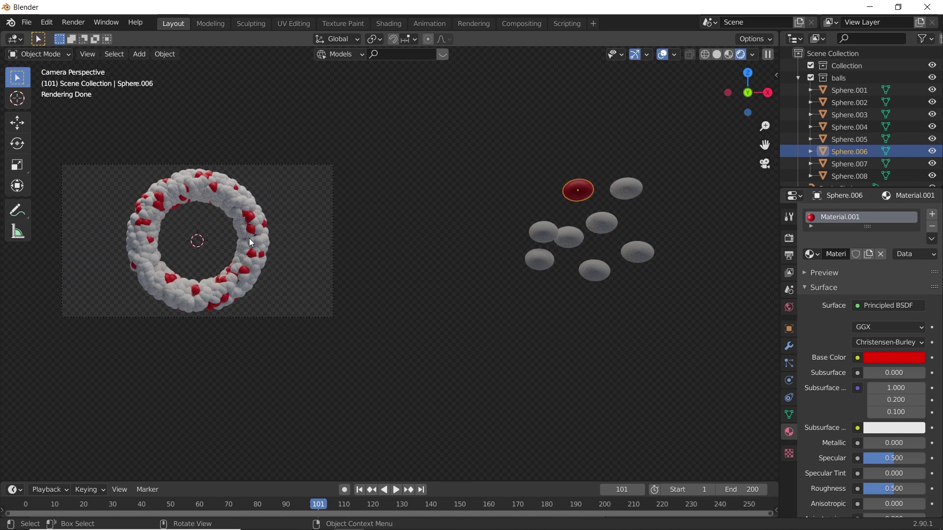
# Set the red material's Metallic to 0.472 and Roughness to 0.287.
pyautogui.scroll(4, 311, 317)
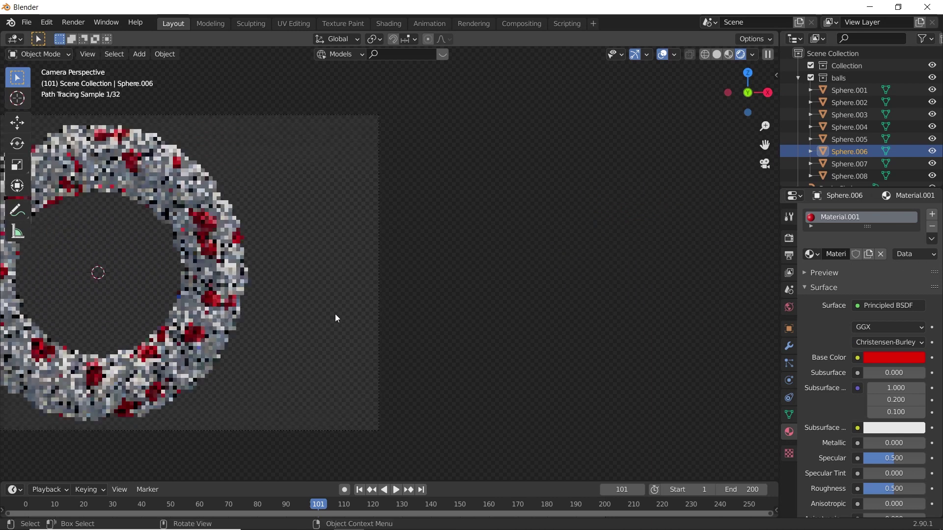
pyautogui.scroll(-3, 335, 314)
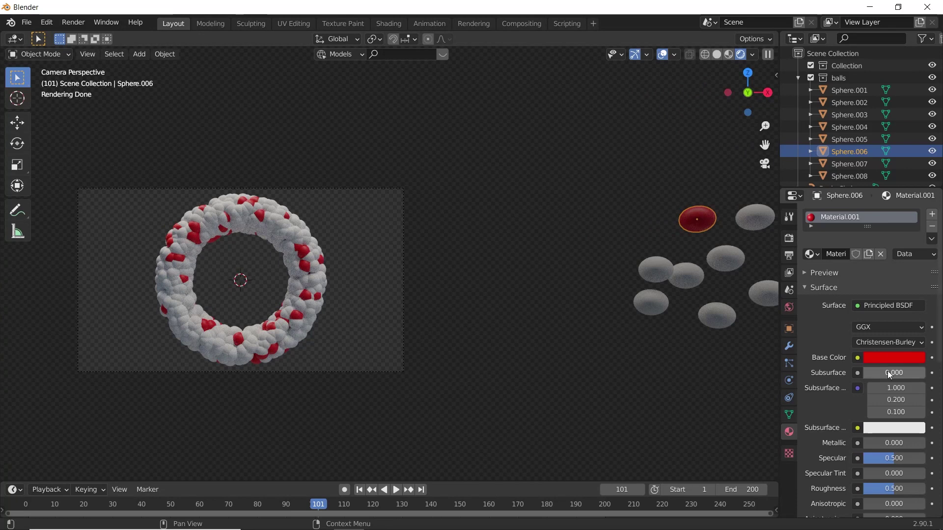
pyautogui.scroll(-5, 866, 376)
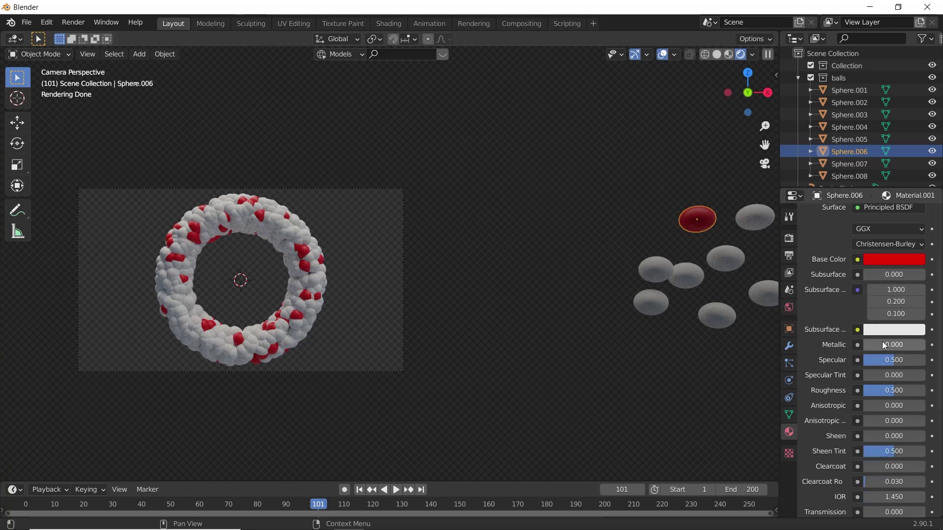
pyautogui.moveTo(882, 341)
pyautogui.mouseDown()
pyautogui.moveTo(912, 341)
pyautogui.moveTo(891, 359)
pyautogui.moveTo(882, 391)
pyautogui.mouseUp()
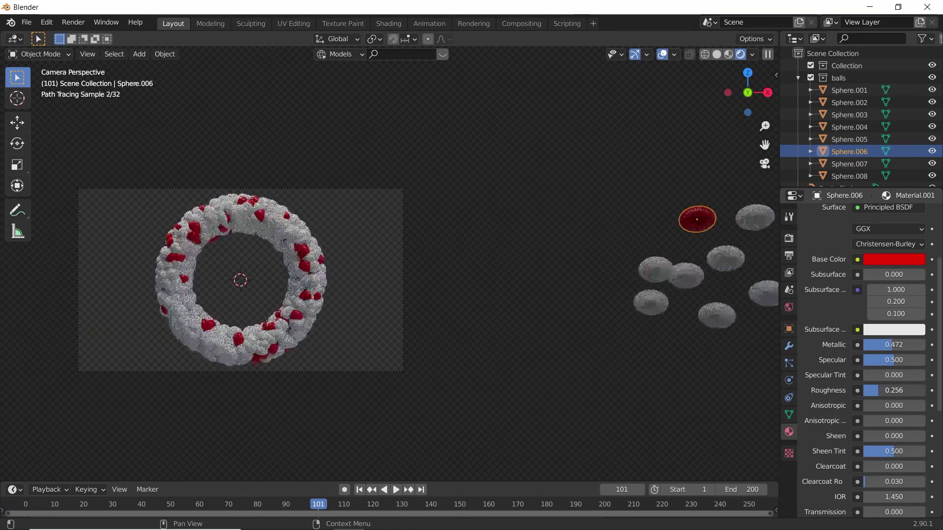
pyautogui.click(576, 343)
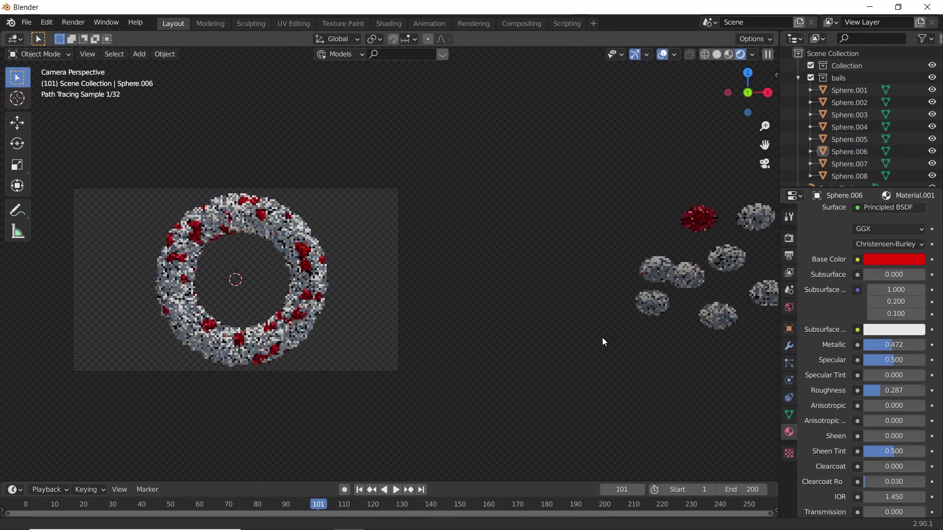
# Link the red material from Sphere.006 to all the other source balls in the balls collection.
pyautogui.keyDown('shift'); pyautogui.moveTo(602, 339); pyautogui.dragTo(576, 302, button='middle'); pyautogui.keyUp('shift')
pyautogui.click(704, 210)
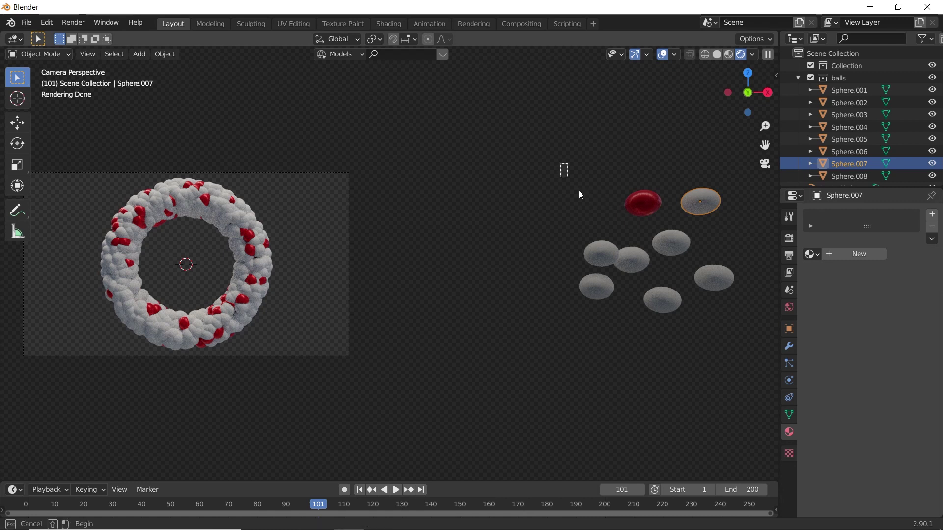
pyautogui.moveTo(579, 191); pyautogui.dragTo(664, 302)
pyautogui.hotkey('ctrl', 'l')
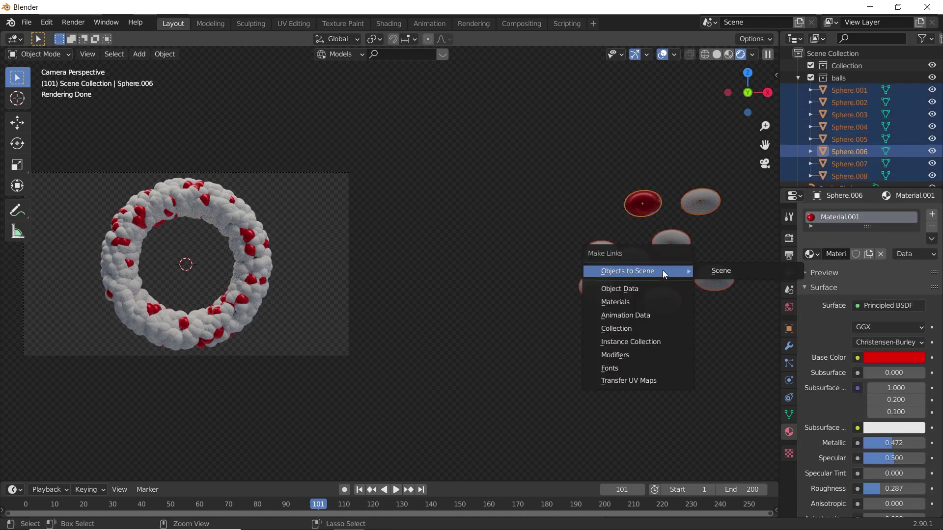
pyautogui.click(637, 302)
pyautogui.click(624, 296)
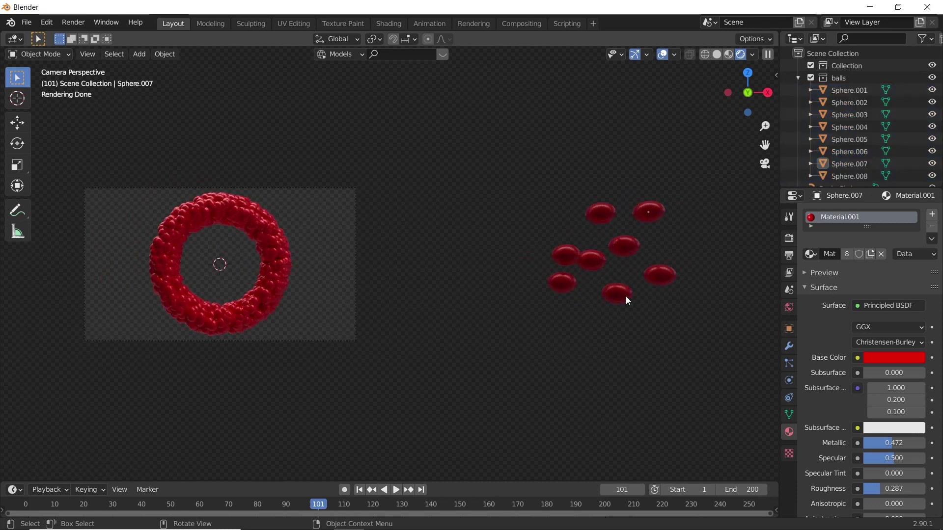
# Give the Sphere.007 ball its own copy of the red material and make it white with a base colour saturation of 0.
pyautogui.click(655, 210)
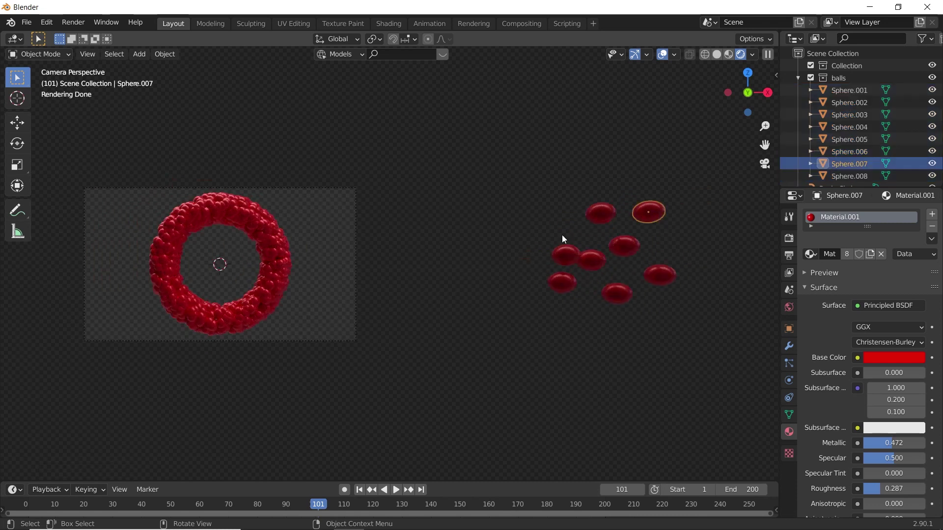
pyautogui.click(871, 254)
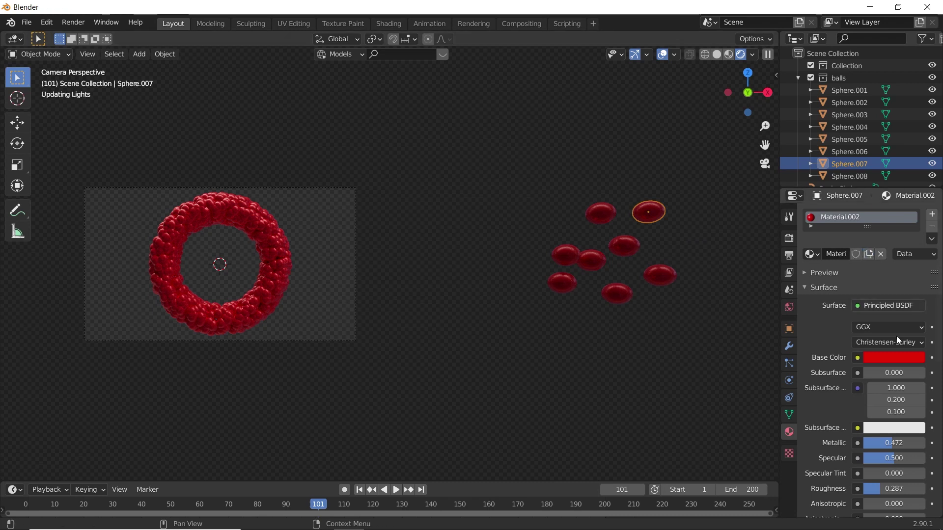
pyautogui.click(900, 359)
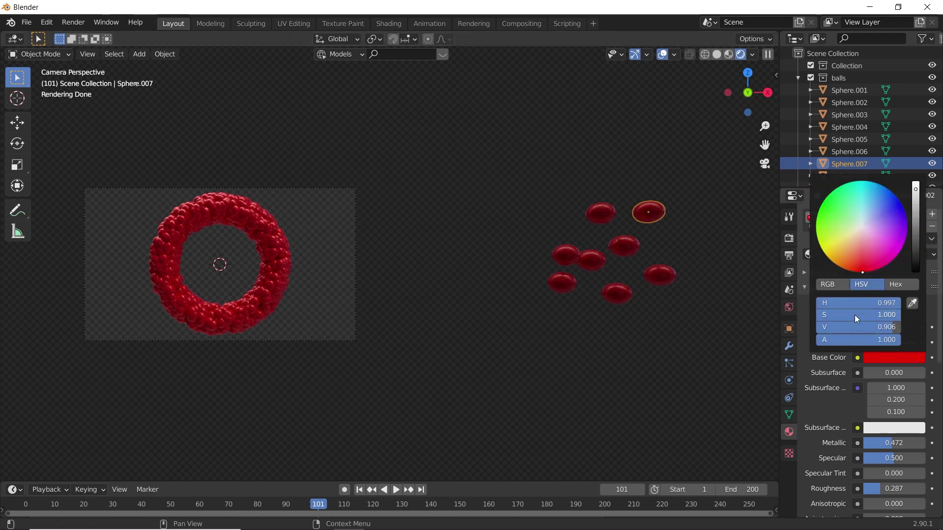
pyautogui.moveTo(856, 319); pyautogui.dragTo(818, 320)
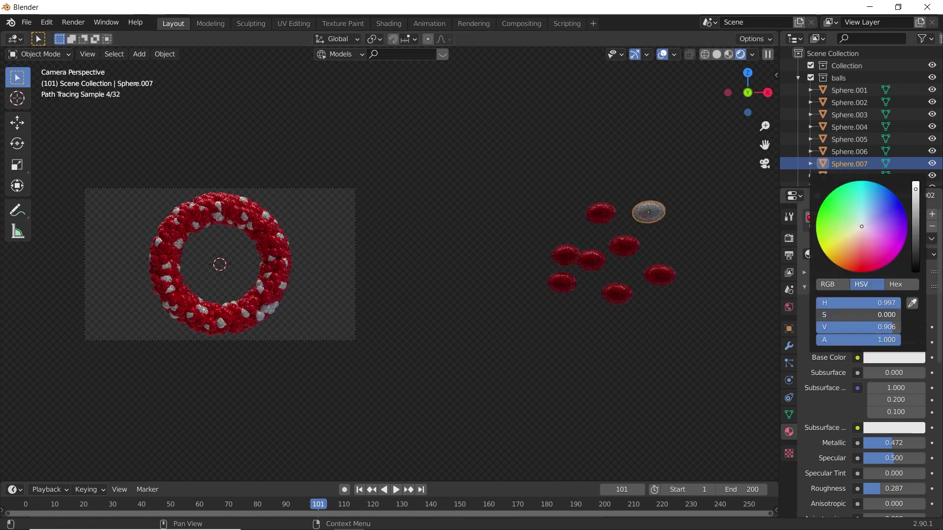
# Make a separate copy of the red material for the Sphere.003 ball and change its base colour to white.
pyautogui.click(620, 250)
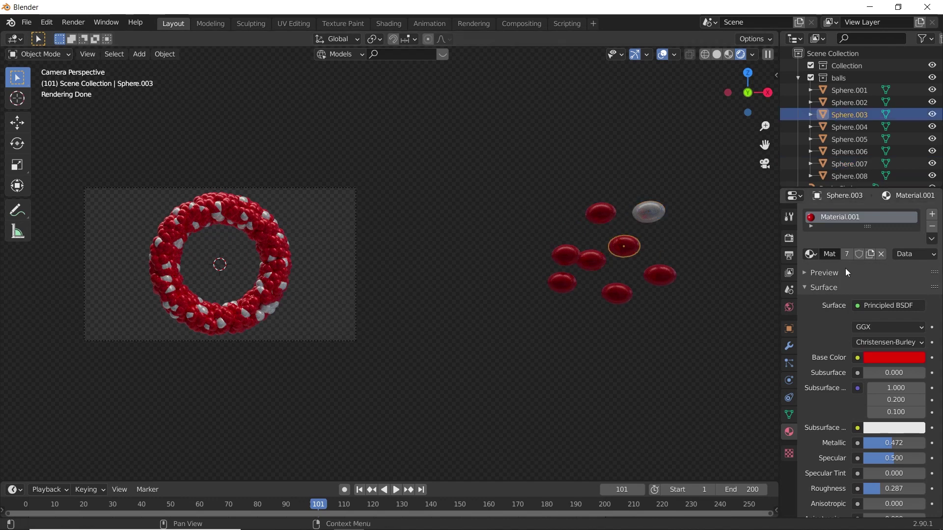
pyautogui.click(869, 255)
pyautogui.click(894, 358)
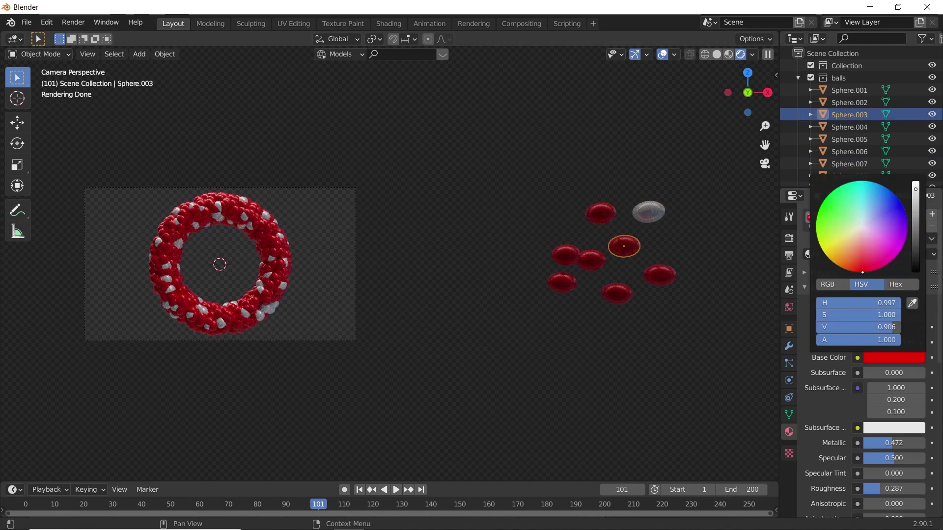
pyautogui.moveTo(864, 314); pyautogui.dragTo(829, 331)
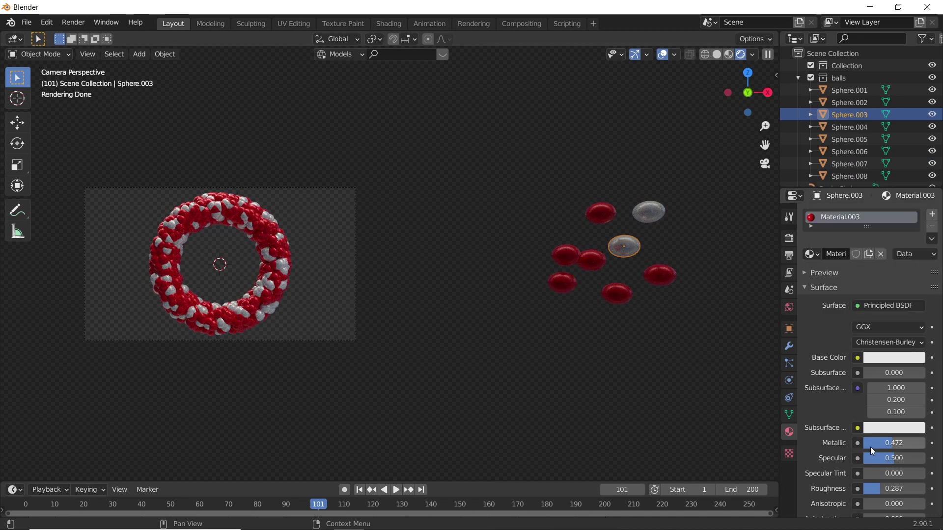
# Set Metallic to 0.000 on the white materials of Sphere.003 and Sphere.007 and on the red material shared by Sphere.002.
pyautogui.moveTo(872, 445); pyautogui.dragTo(835, 444)
pyautogui.click(644, 214)
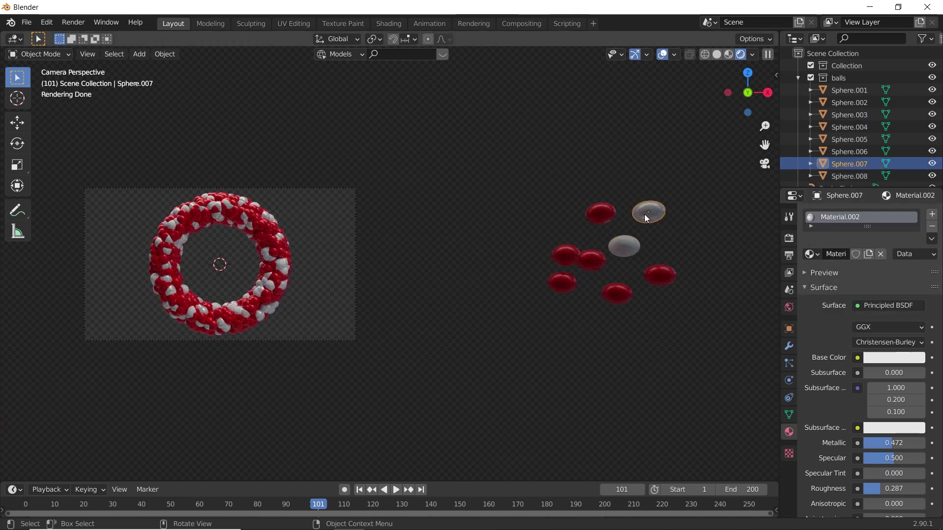
pyautogui.moveTo(903, 443); pyautogui.dragTo(835, 444)
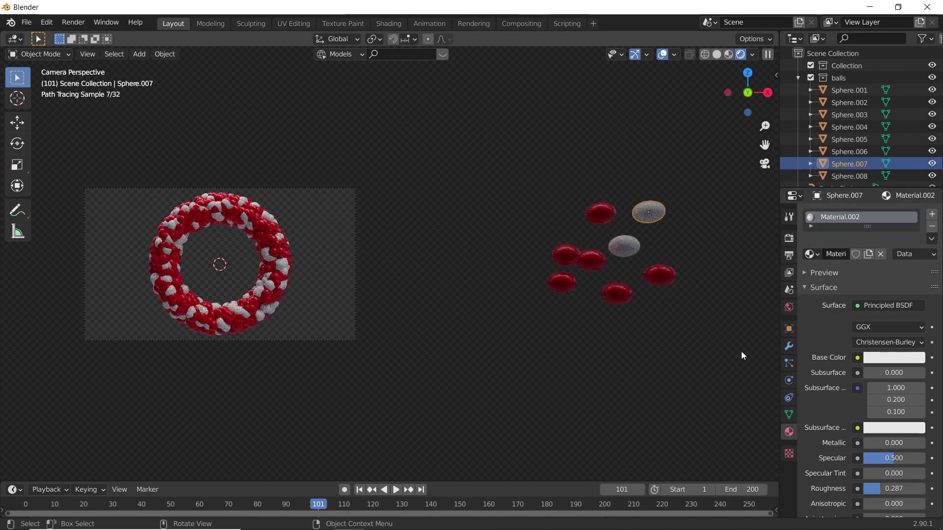
pyautogui.click(576, 248)
pyautogui.moveTo(902, 443); pyautogui.dragTo(835, 443)
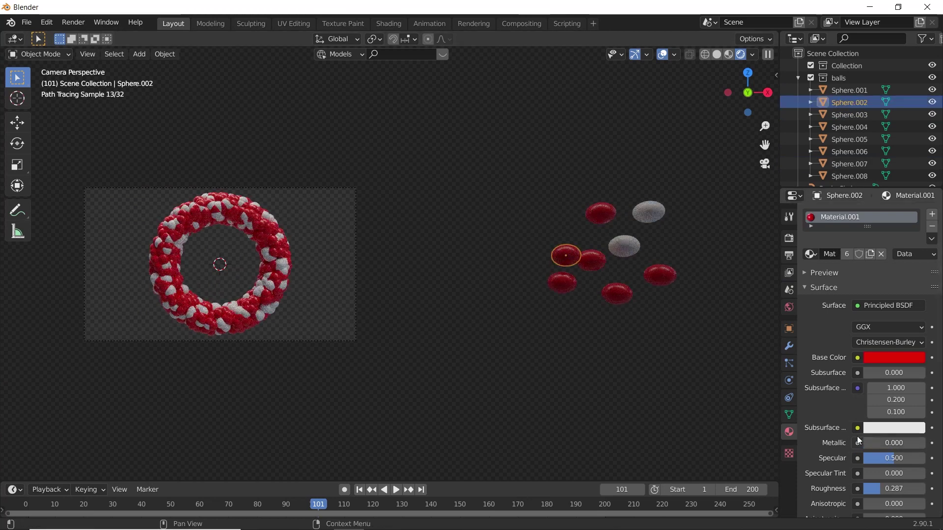
# Give the Sphere.008 ball its own copy of the red material and change its base colour to blue.
pyautogui.click(595, 260)
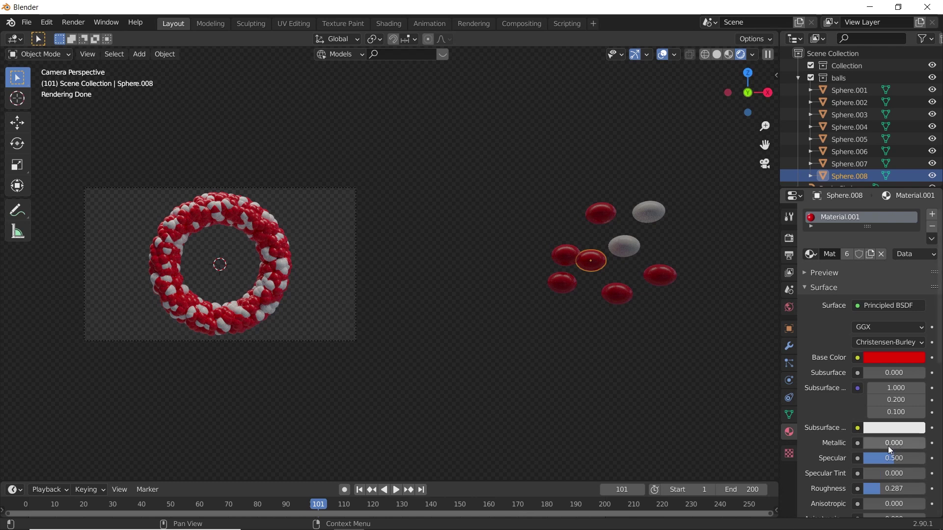
pyautogui.click(894, 358)
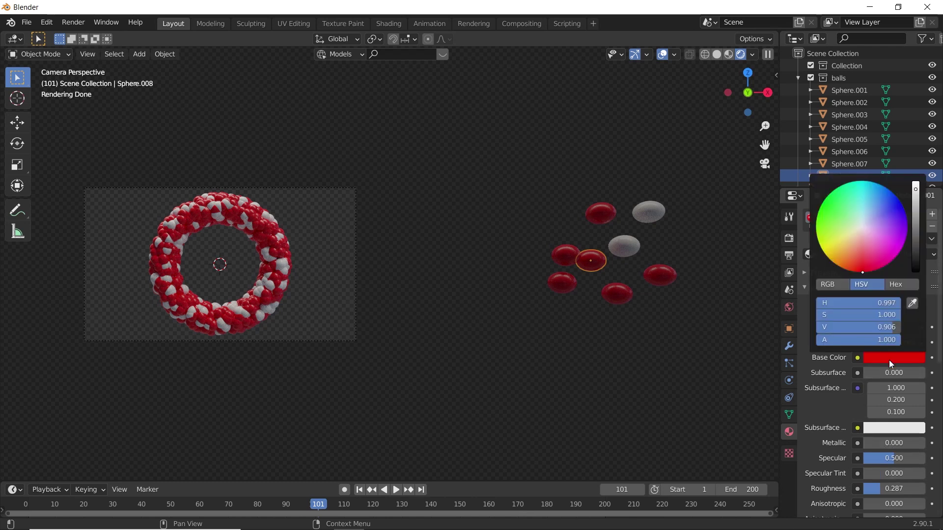
pyautogui.click(873, 256)
pyautogui.click(896, 357)
pyautogui.moveTo(868, 237); pyautogui.dragTo(886, 189)
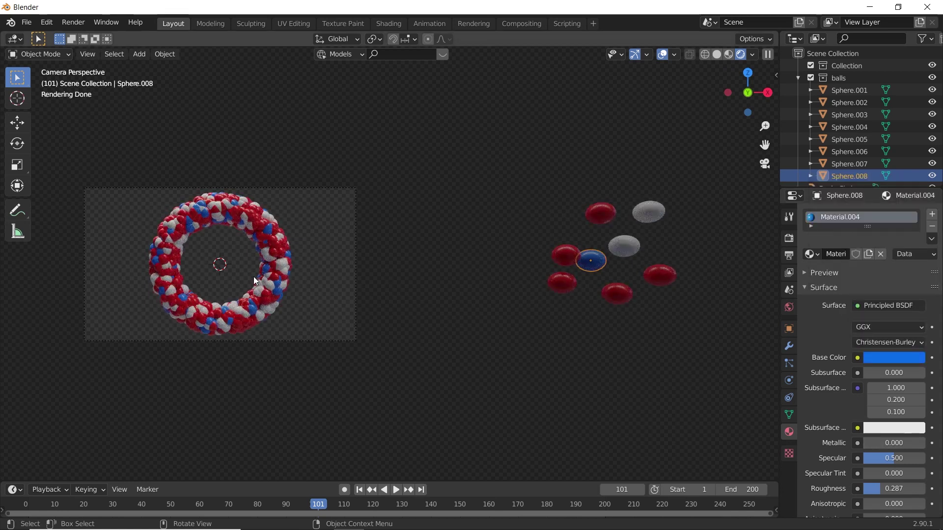
# Set the blue material's Metallic to 0.480 and deselect the ball.
pyautogui.scroll(6, 252, 273)
pyautogui.scroll(-5, 253, 273)
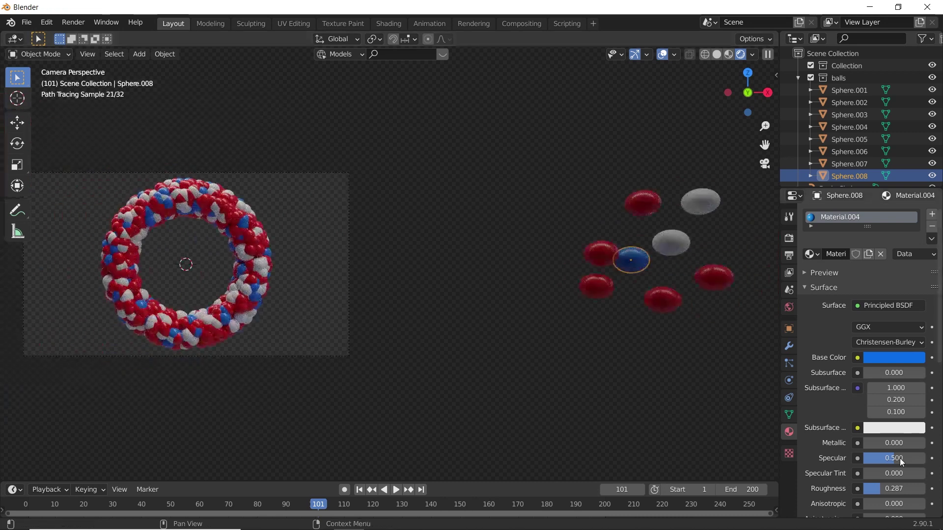
pyautogui.moveTo(879, 449)
pyautogui.mouseDown()
pyautogui.moveTo(923, 450)
pyautogui.moveTo(893, 443)
pyautogui.mouseUp()
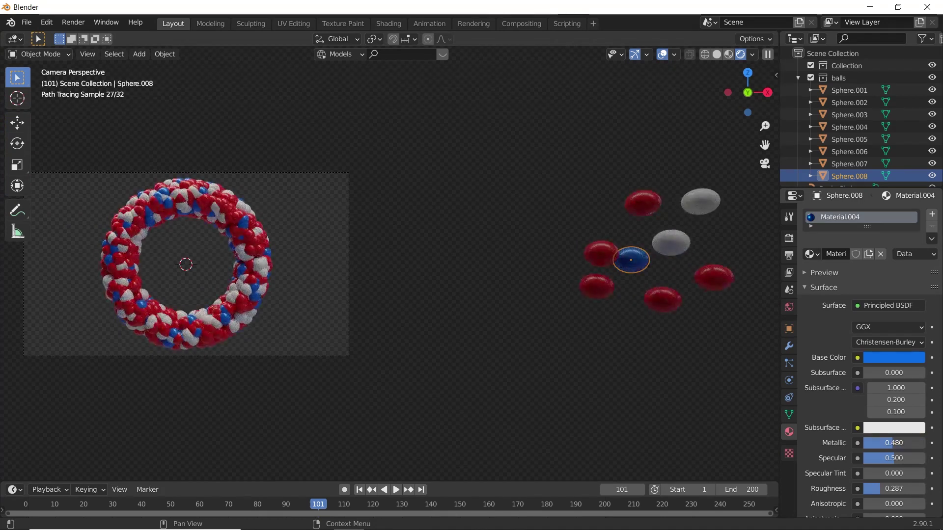
pyautogui.click(456, 363)
# Link the white material from Sphere.003 to the red Sphere.002 ball and clear the selection.
pyautogui.keyDown('shift'); pyautogui.moveTo(344, 316); pyautogui.dragTo(472, 326, button='middle'); pyautogui.keyUp('shift')
pyautogui.scroll(5, 464, 318)
pyautogui.scroll(-5, 340, 293)
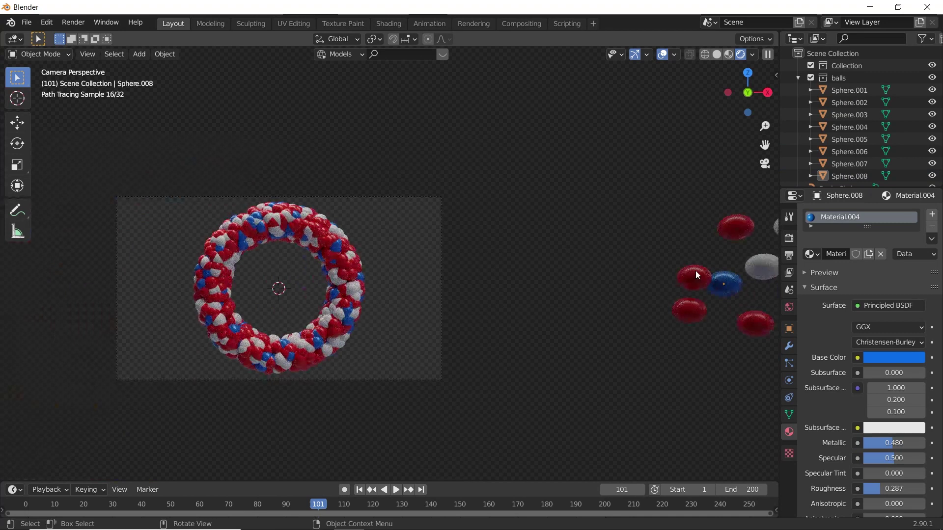
pyautogui.click(694, 273)
pyautogui.keyDown('shift'); pyautogui.click(755, 272); pyautogui.keyUp('shift')
pyautogui.keyDown('shift'); pyautogui.click(697, 282); pyautogui.keyUp('shift')
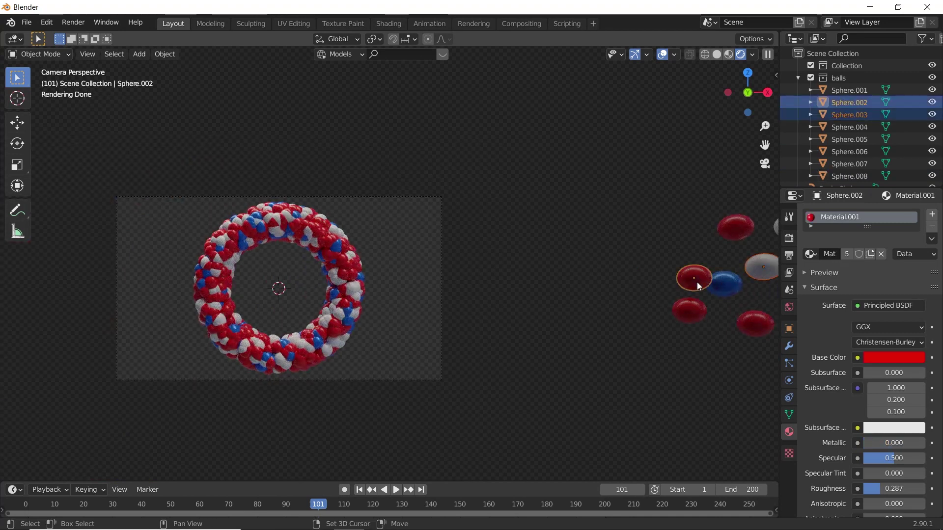
pyautogui.keyDown('shift'); pyautogui.click(765, 264); pyautogui.keyUp('shift')
pyautogui.hotkey('ctrl', 'l')
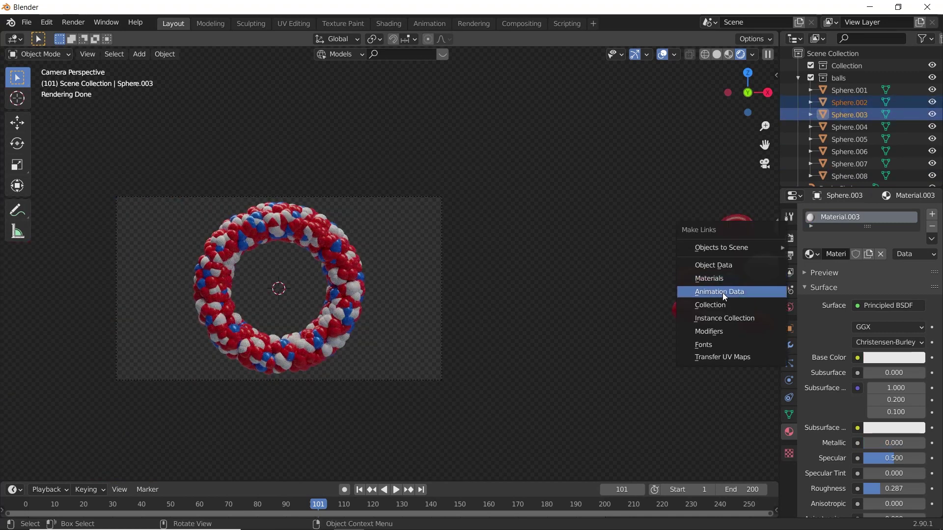
pyautogui.click(724, 286)
pyautogui.click(537, 224)
# Play the animation from frame 1 to check the coloured trail, and stop at frame 101.
pyautogui.scroll(3, 491, 256)
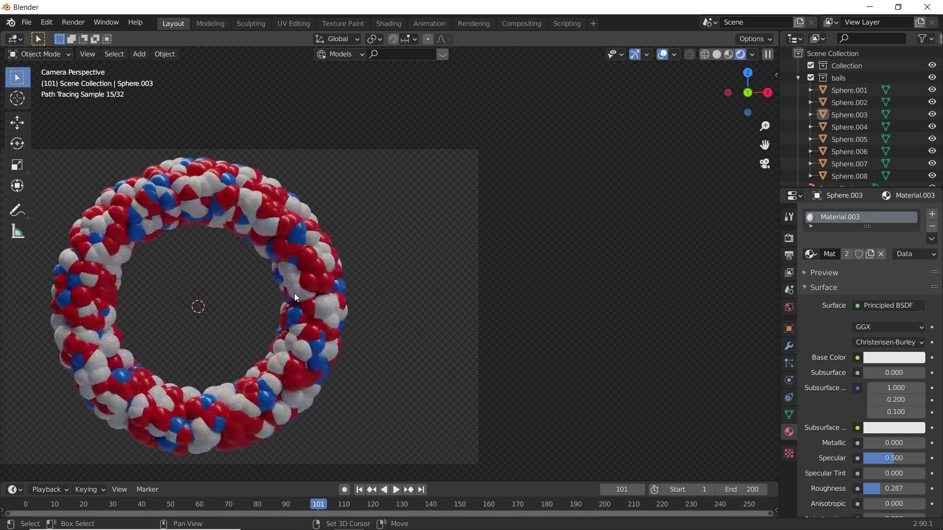
pyautogui.keyDown('shift'); pyautogui.moveTo(296, 298); pyautogui.dragTo(355, 455, button='middle'); pyautogui.keyUp('shift')
pyautogui.click(359, 489)
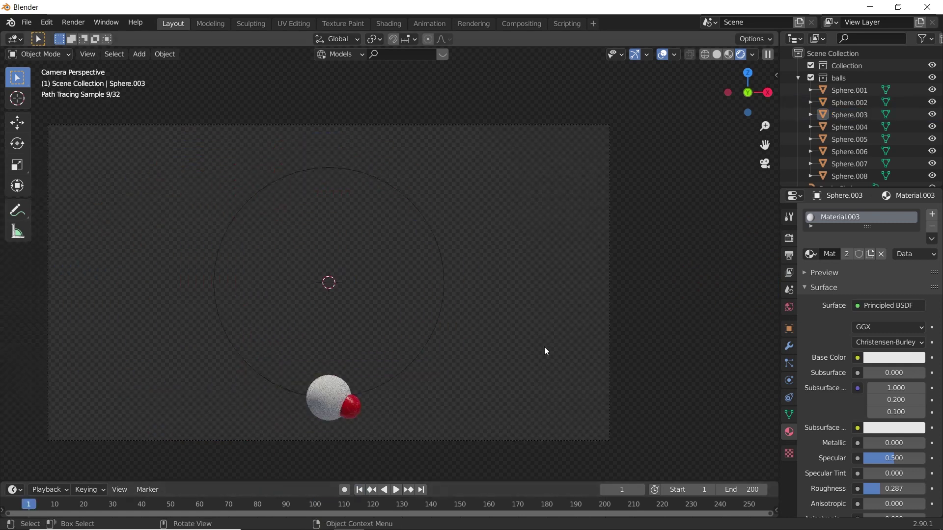
pyautogui.press('space')
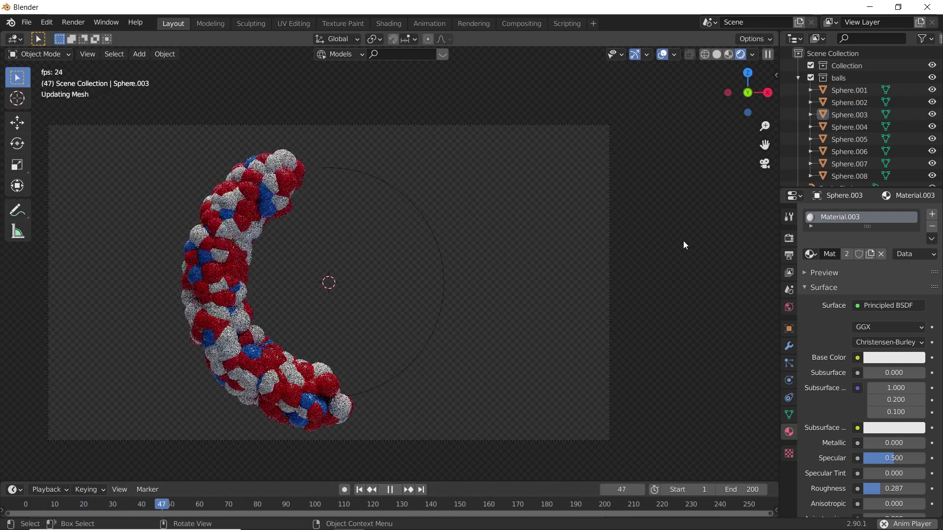
pyautogui.scroll(-2, 638, 245)
pyautogui.scroll(-2, 570, 265)
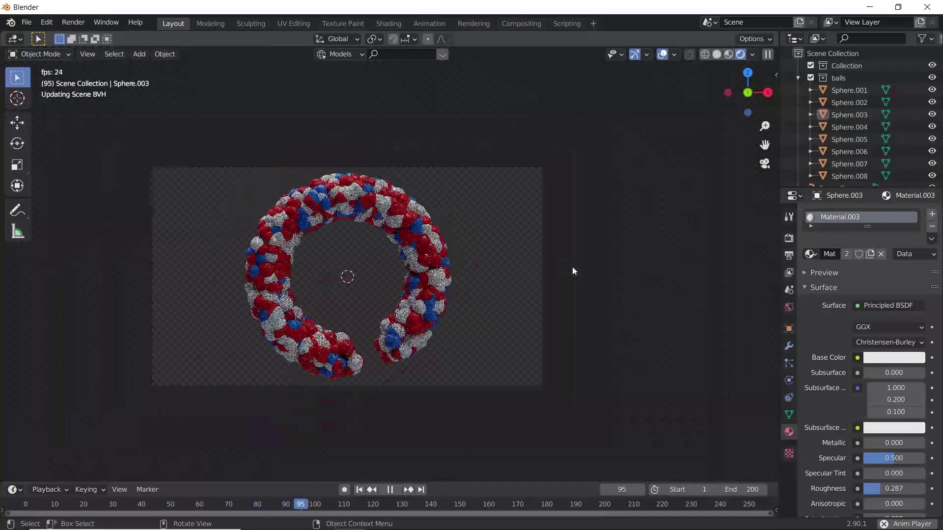
pyautogui.press('space')
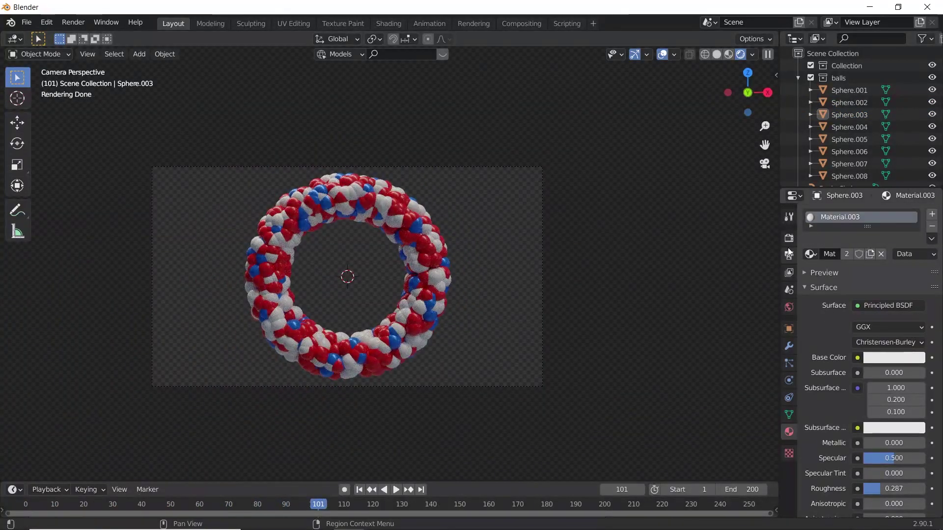
# Set the render output's file format to FFmpeg video.
pyautogui.click(788, 254)
pyautogui.click(788, 273)
pyautogui.click(789, 257)
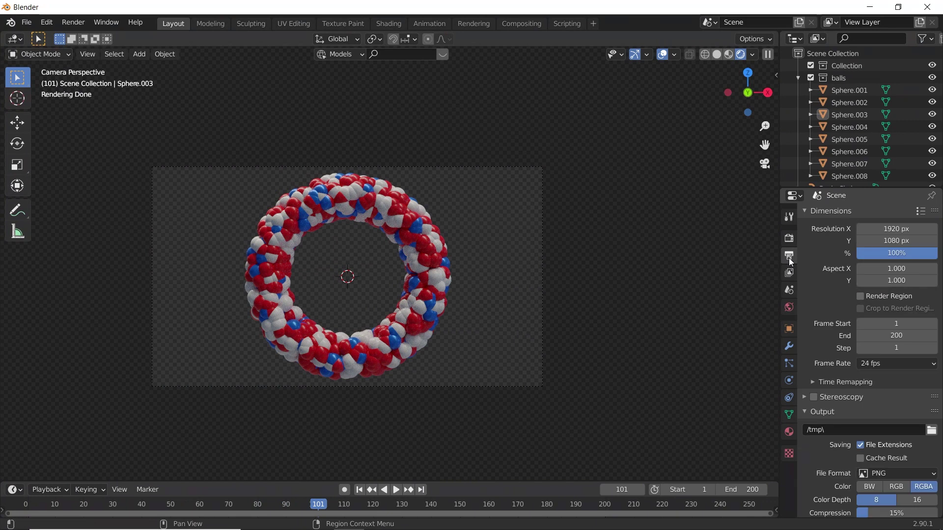
pyautogui.scroll(-3, 839, 384)
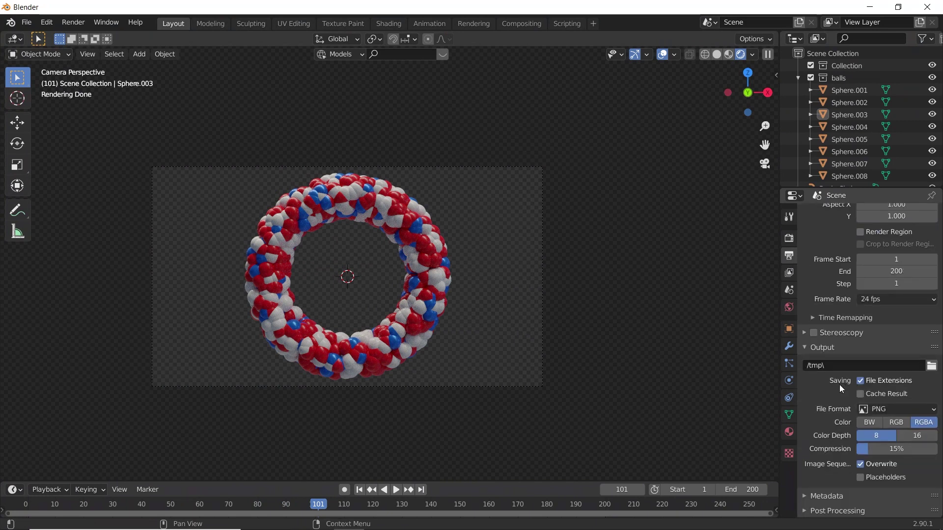
pyautogui.click(879, 411)
pyautogui.click(891, 343)
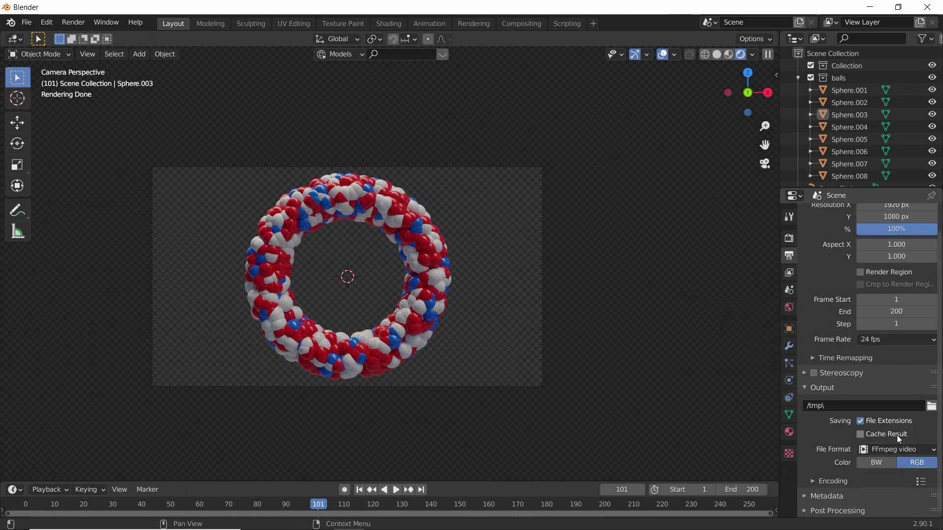
# Set the video encoding container to MPEG-4 and the output quality to High quality.
pyautogui.scroll(-4, 852, 476)
pyautogui.click(898, 421)
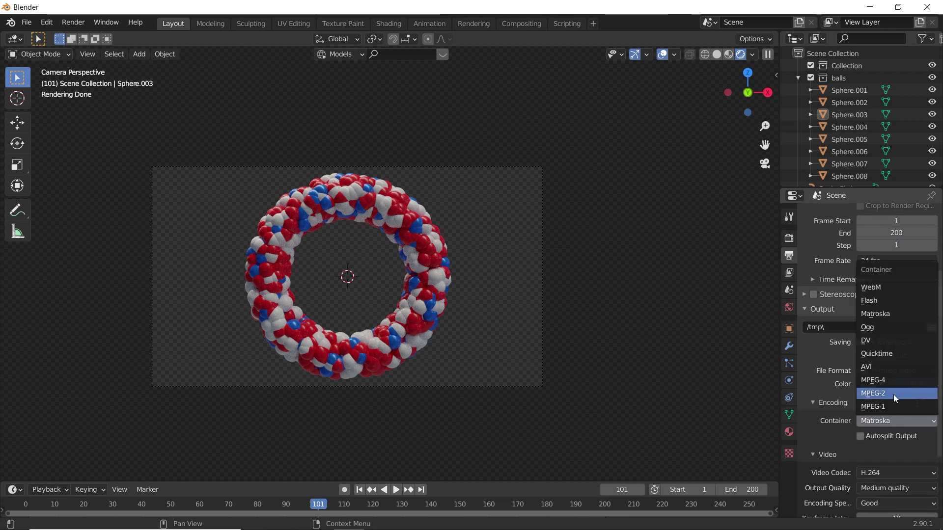
pyautogui.click(894, 394)
pyautogui.scroll(-5, 893, 413)
pyautogui.click(888, 395)
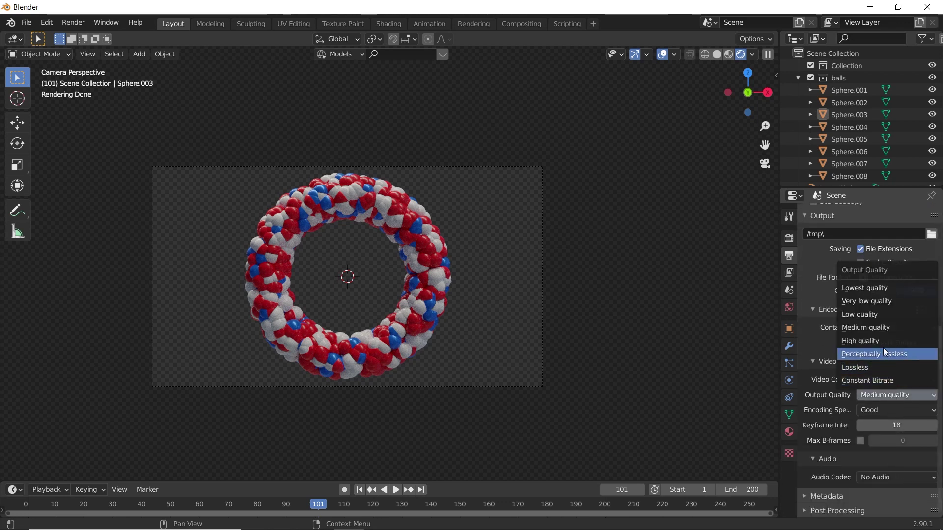
pyautogui.click(869, 341)
pyautogui.scroll(4, 862, 336)
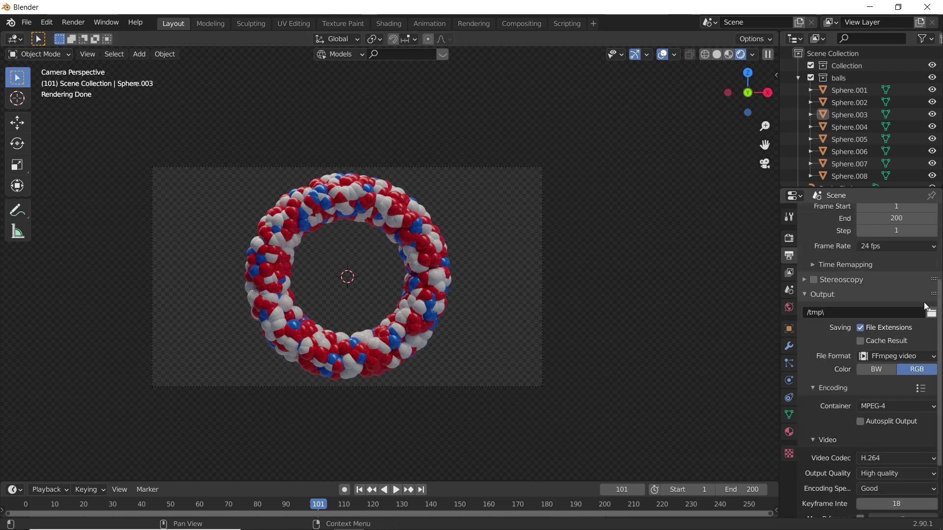